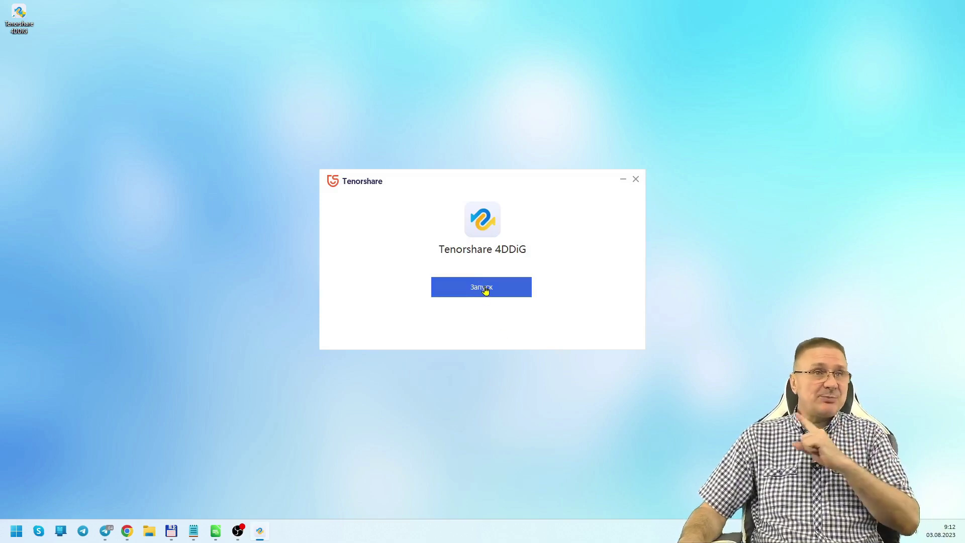
- Launch Tenorshare 4DDiG from its completed installer window
{"action": "left_click", "coordinate": [484, 289]}
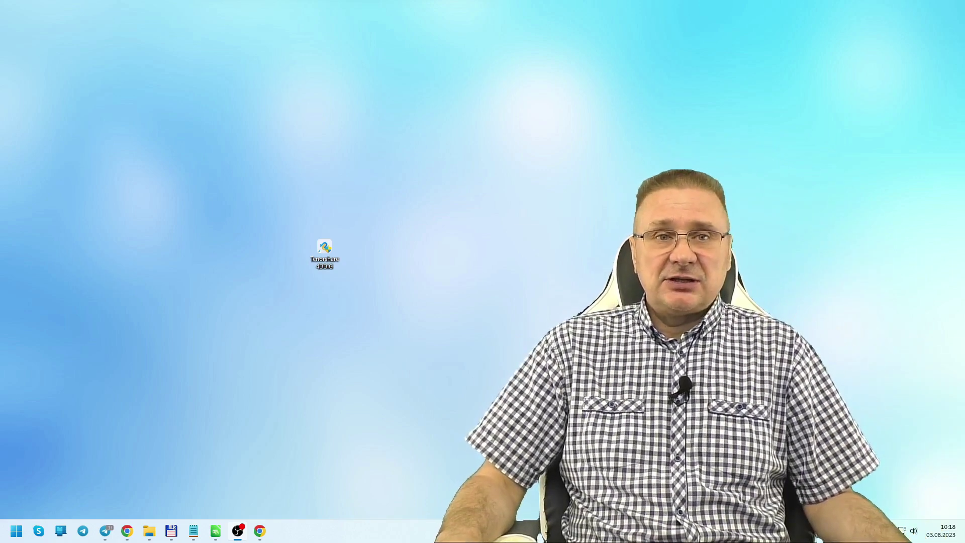
- Open the CCCOMA_X64FRE_RU-RU_DV9 (F:) drive in File Explorer, look at its files, and return to the drive overview
{"action": "key", "text": "super+e"}
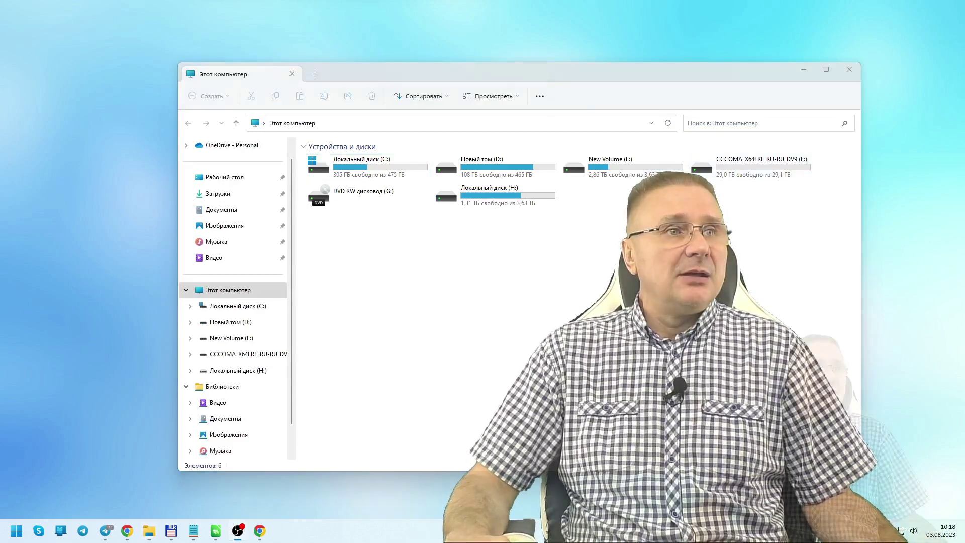
{"action": "double_click", "coordinate": [761, 168]}
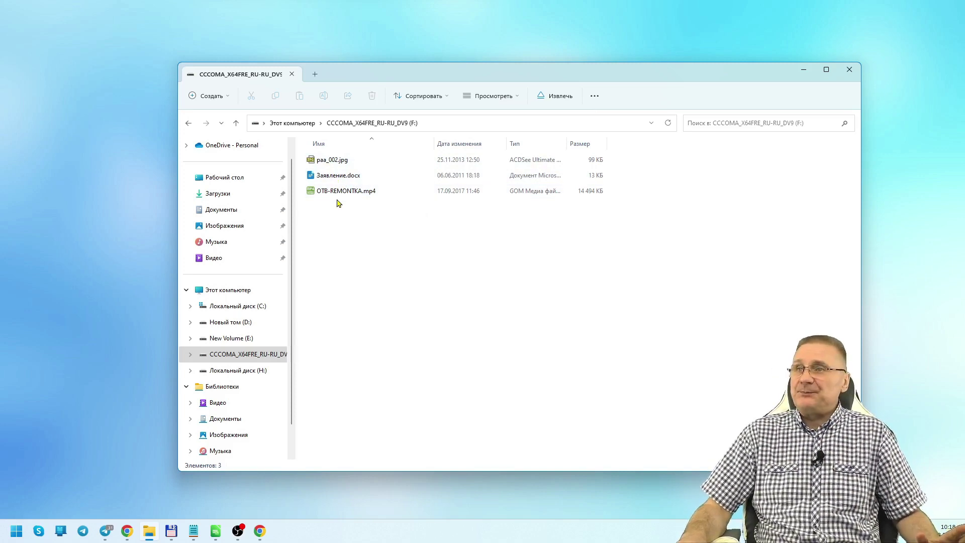
{"action": "left_click", "coordinate": [236, 125]}
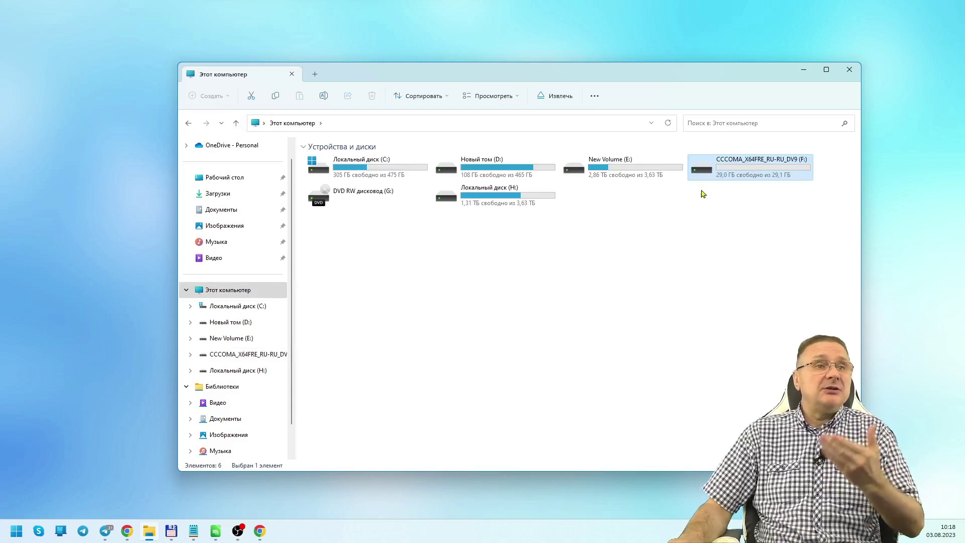
- Quick-format the CCCOMA_X64FRE_RU-RU_DV9 (F:) drive as NTFS with a 4096-byte allocation unit and close the format dialog
{"action": "right_click", "coordinate": [718, 174]}
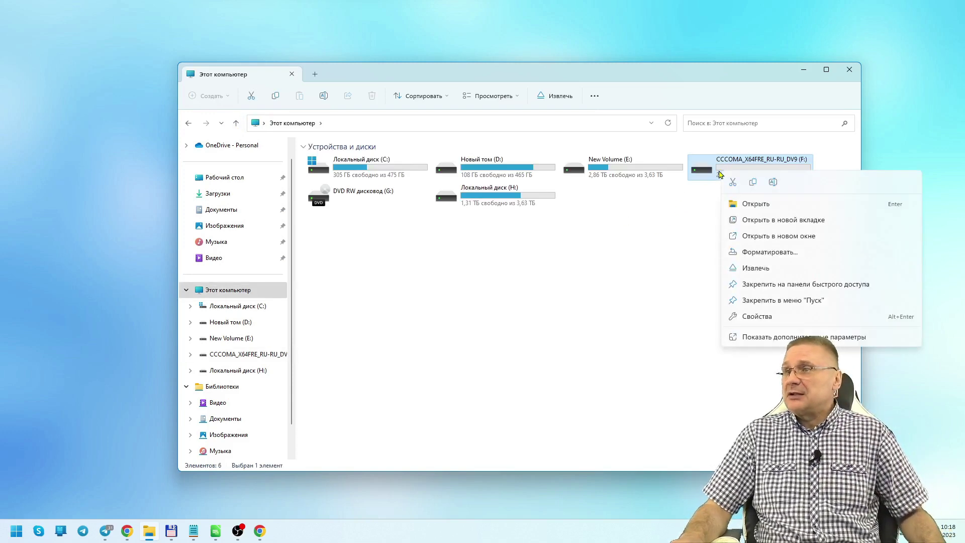
{"action": "left_click", "coordinate": [765, 252]}
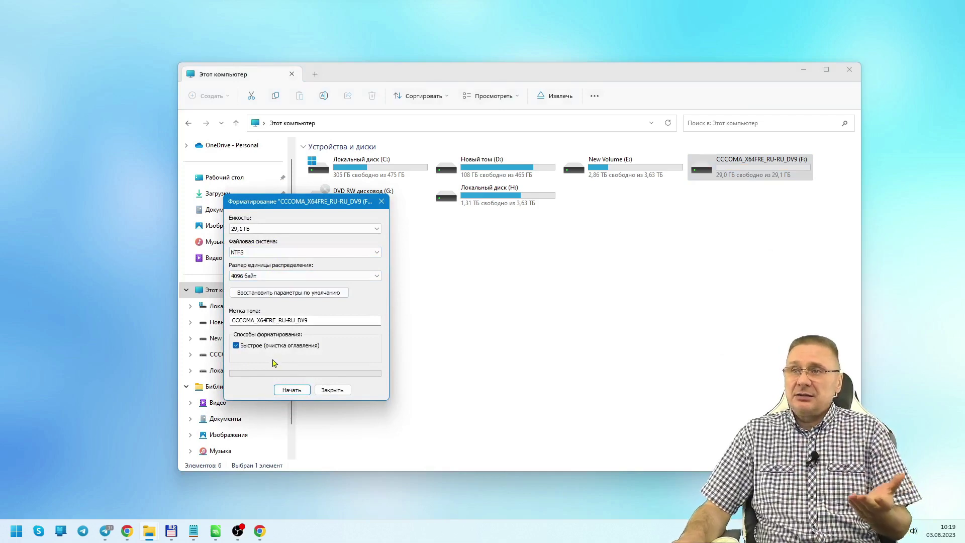
{"action": "left_click", "coordinate": [291, 390]}
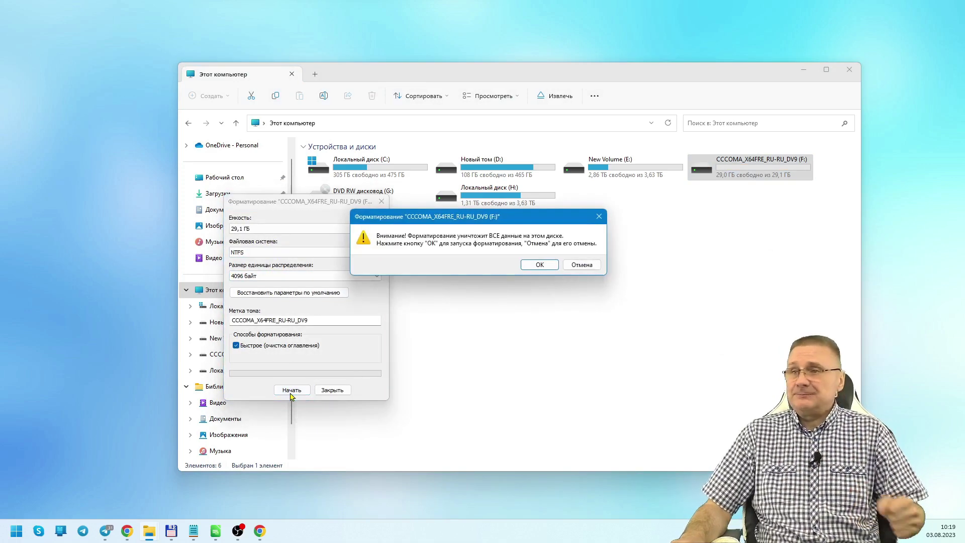
{"action": "left_click", "coordinate": [550, 265]}
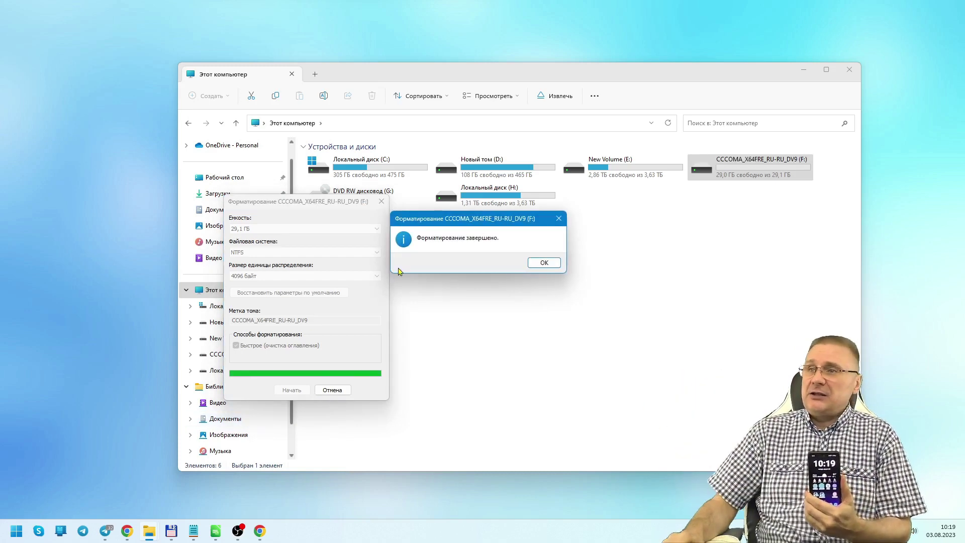
{"action": "left_click", "coordinate": [552, 264]}
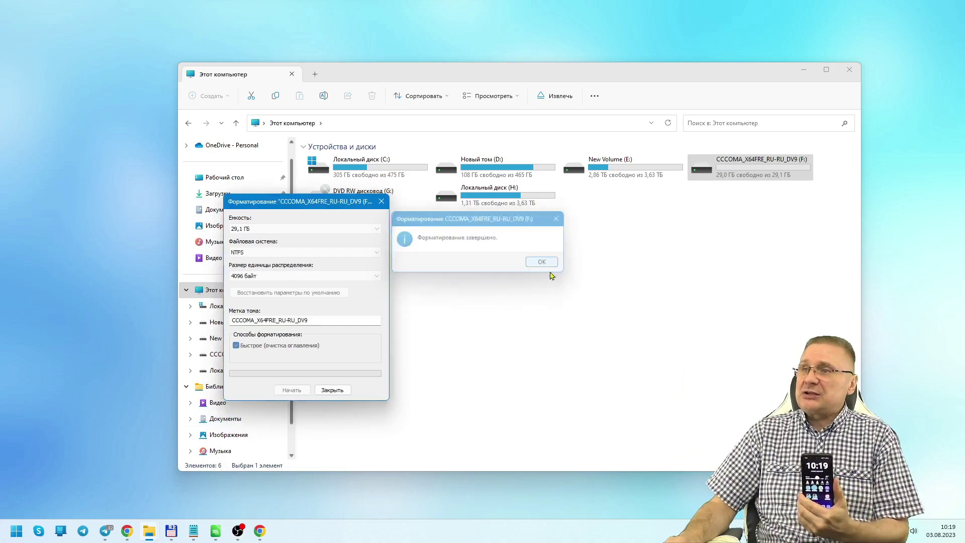
{"action": "left_click", "coordinate": [331, 390]}
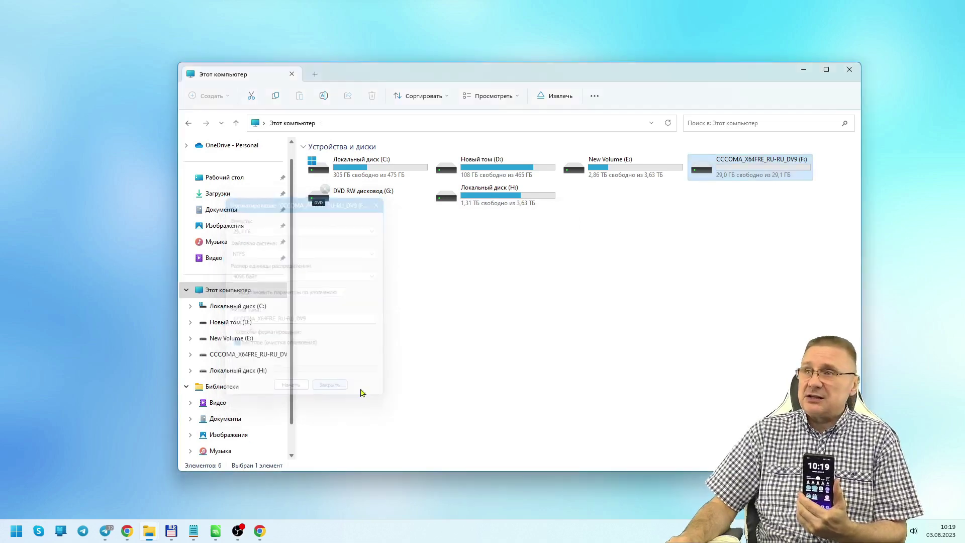
- Check the contents of the formatted F: drive and close File Explorer
{"action": "double_click", "coordinate": [739, 167]}
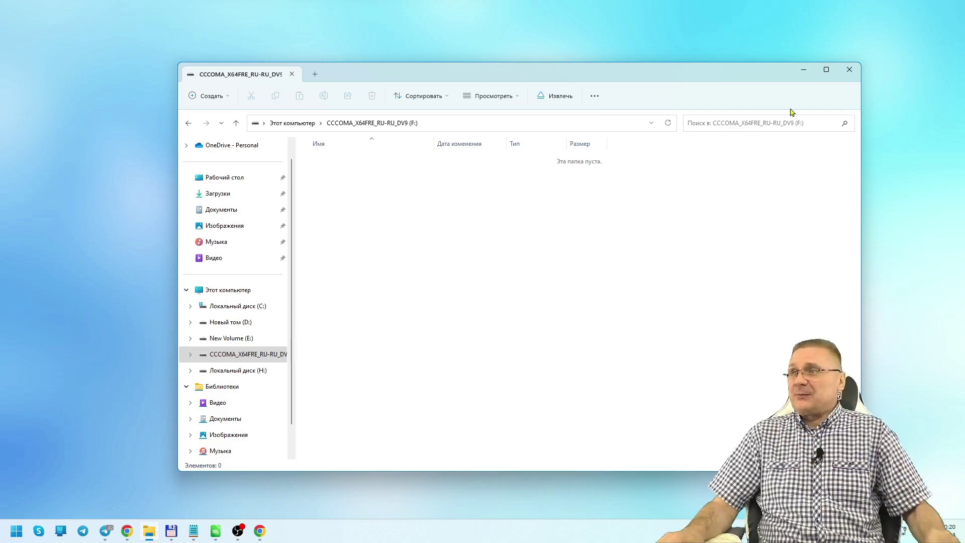
{"action": "left_click", "coordinate": [850, 71]}
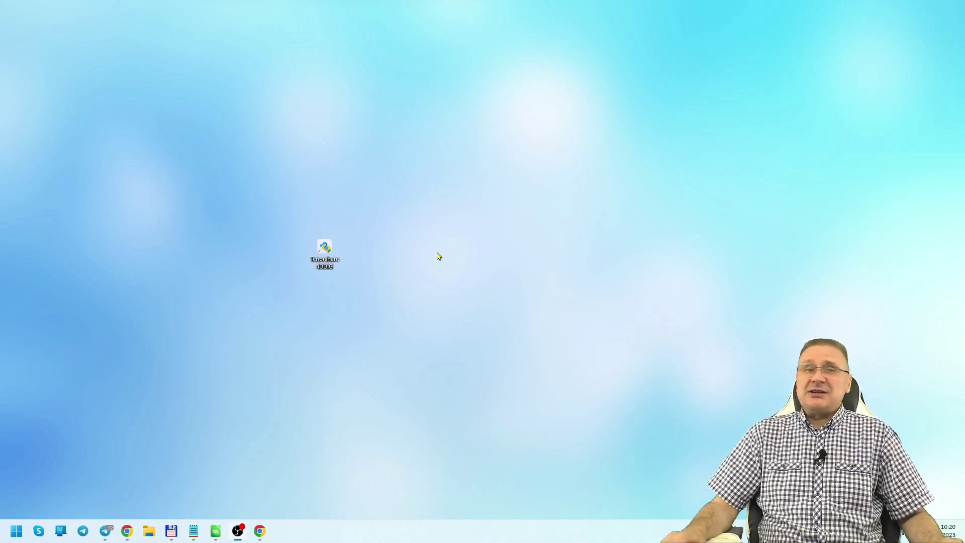
- Open Tenorshare 4DDiG from the desktop and choose the external F: drive for a data recovery scan
{"action": "left_click", "coordinate": [323, 253]}
{"action": "double_click", "coordinate": [323, 254]}
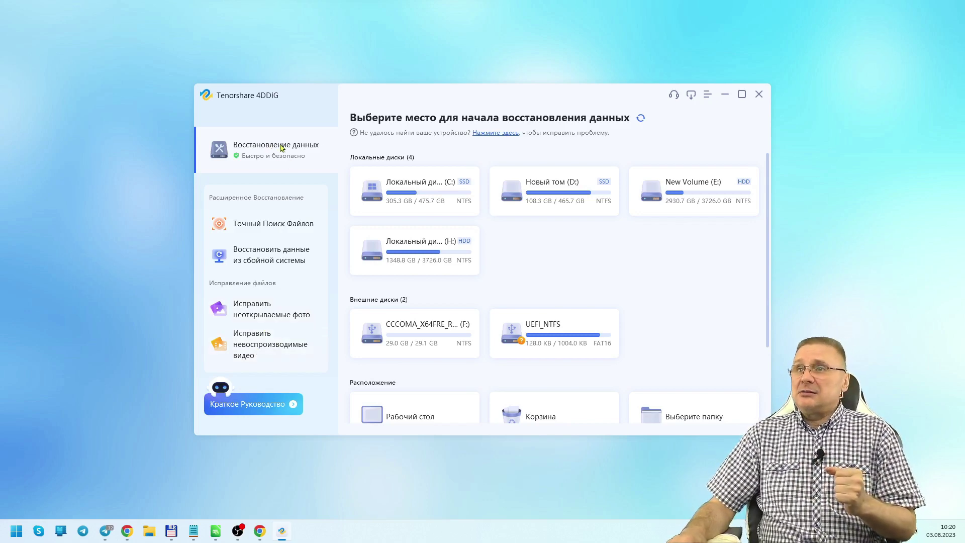
{"action": "mouse_move", "coordinate": [654, 215]}
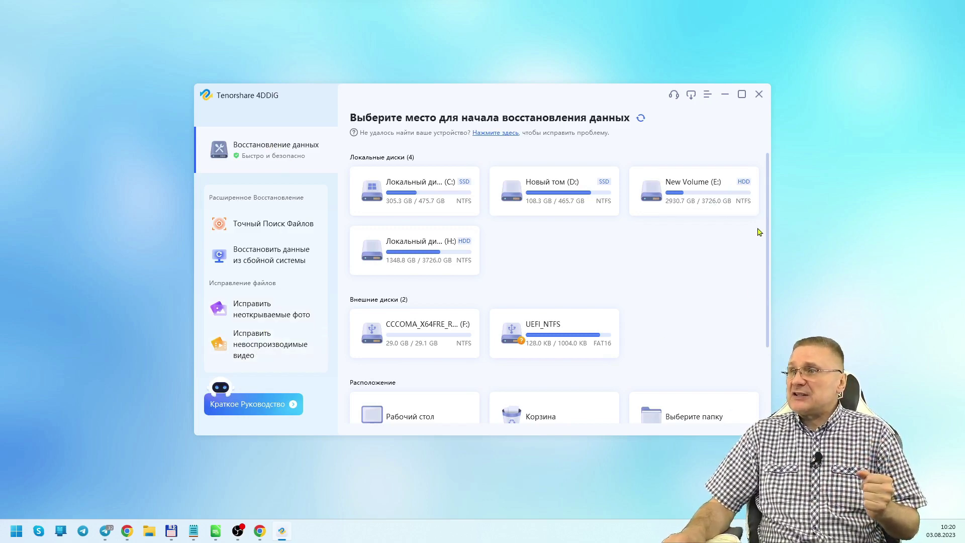
{"action": "mouse_move", "coordinate": [387, 336]}
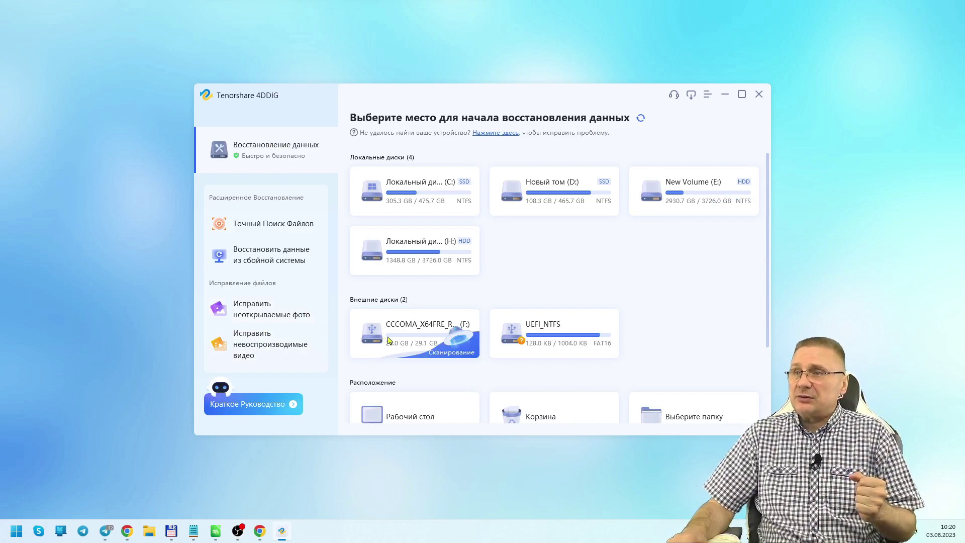
{"action": "left_click", "coordinate": [447, 355]}
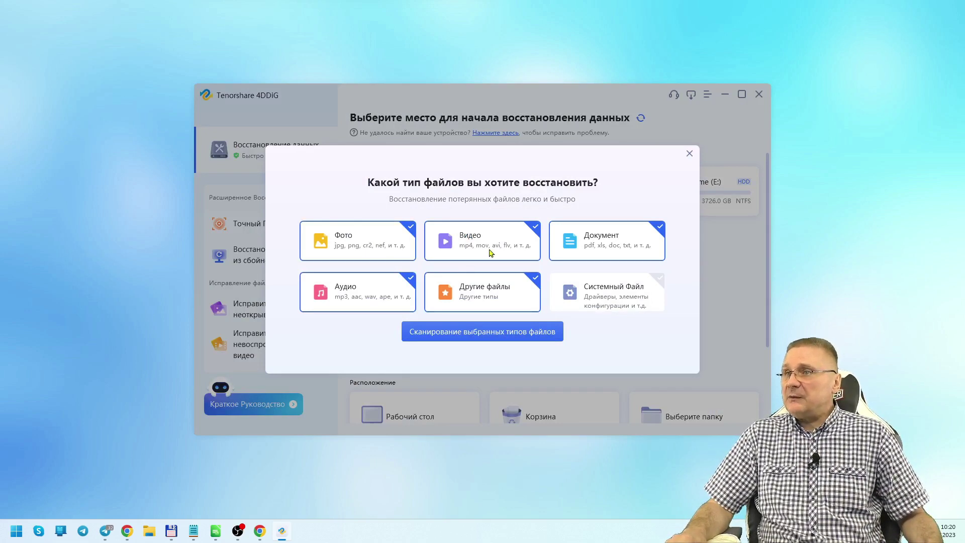
- Exclude audio files from the scan, start scanning the remaining selected file types, and dismiss the introductory tips
{"action": "left_click", "coordinate": [358, 299]}
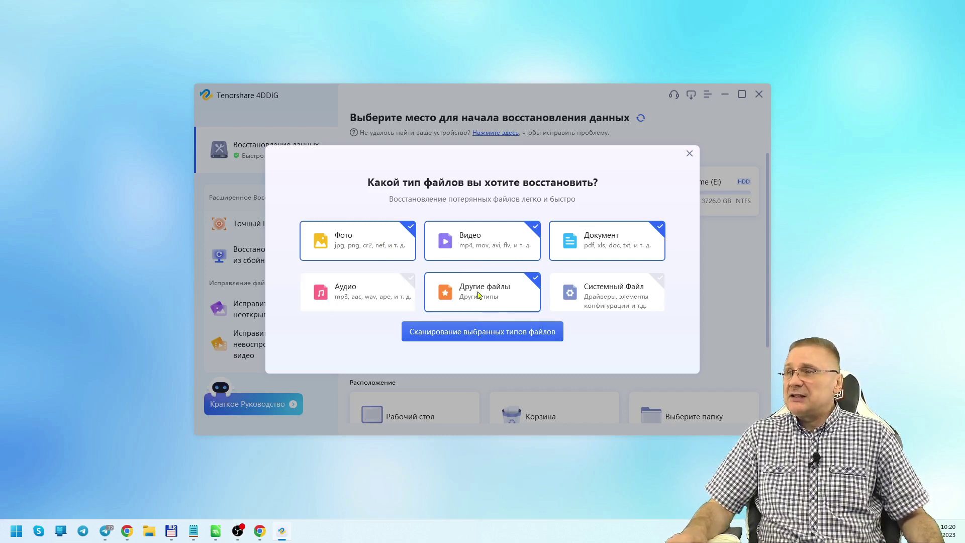
{"action": "left_click", "coordinate": [482, 338]}
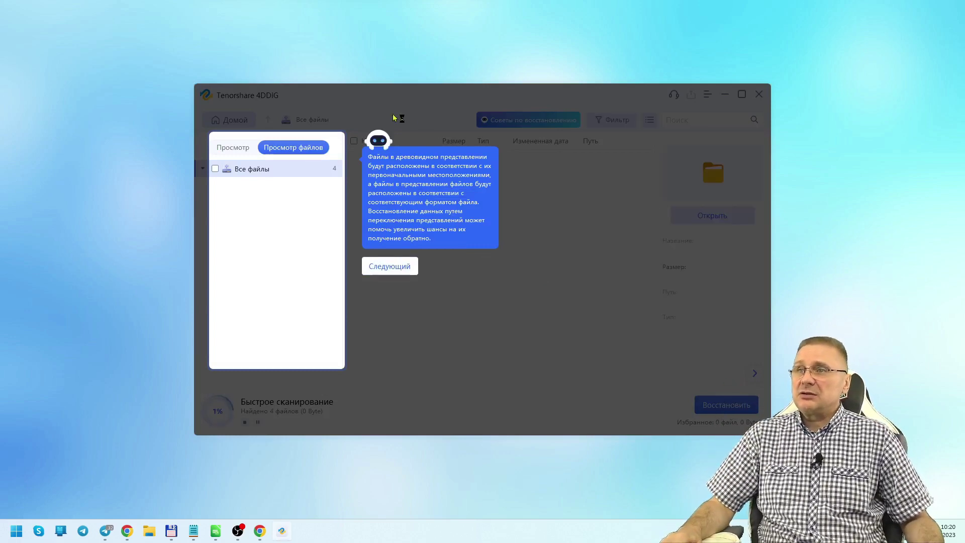
{"action": "left_click", "coordinate": [397, 269]}
{"action": "left_click", "coordinate": [660, 263]}
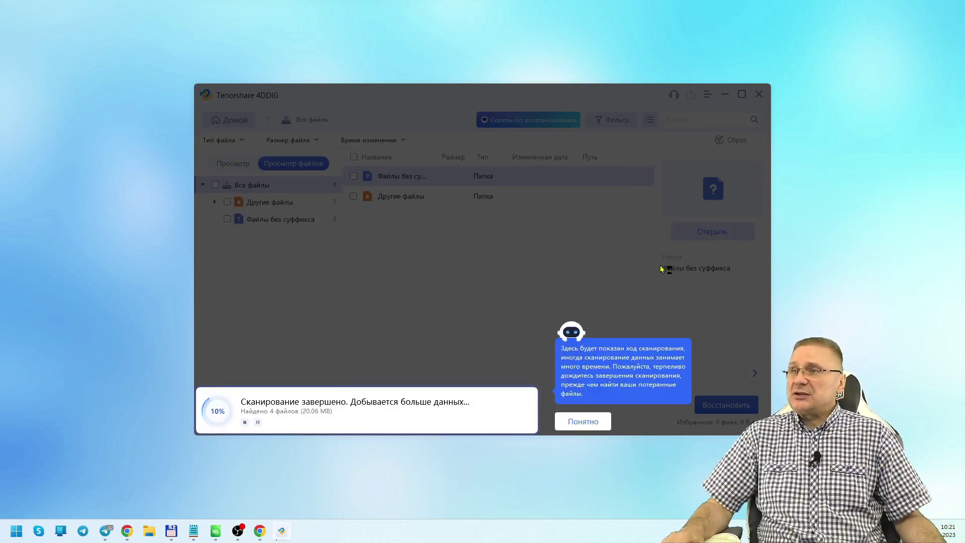
{"action": "left_click", "coordinate": [583, 425]}
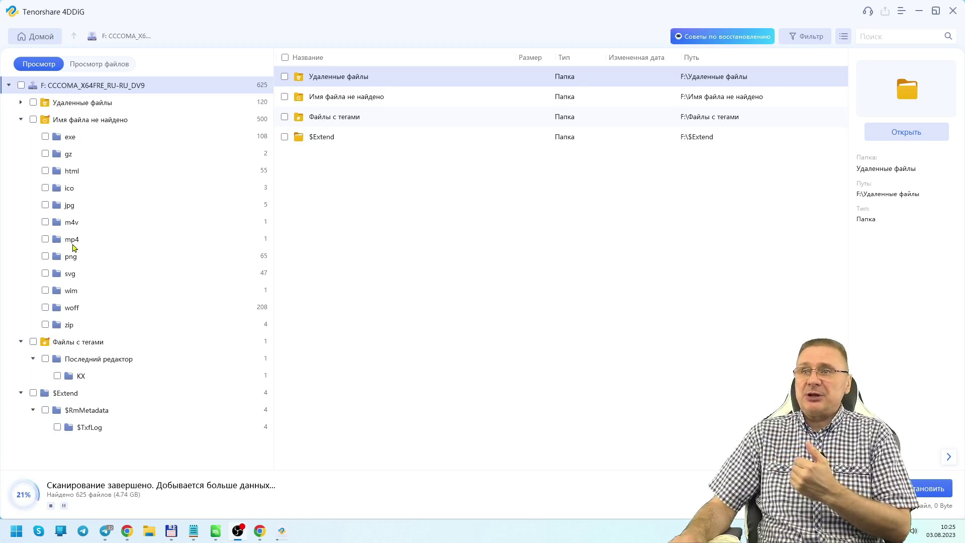
- Preview the video MP4_22577152.mp4 from the mp4 folder of files without names, and close the preview
{"action": "left_click", "coordinate": [263, 244]}
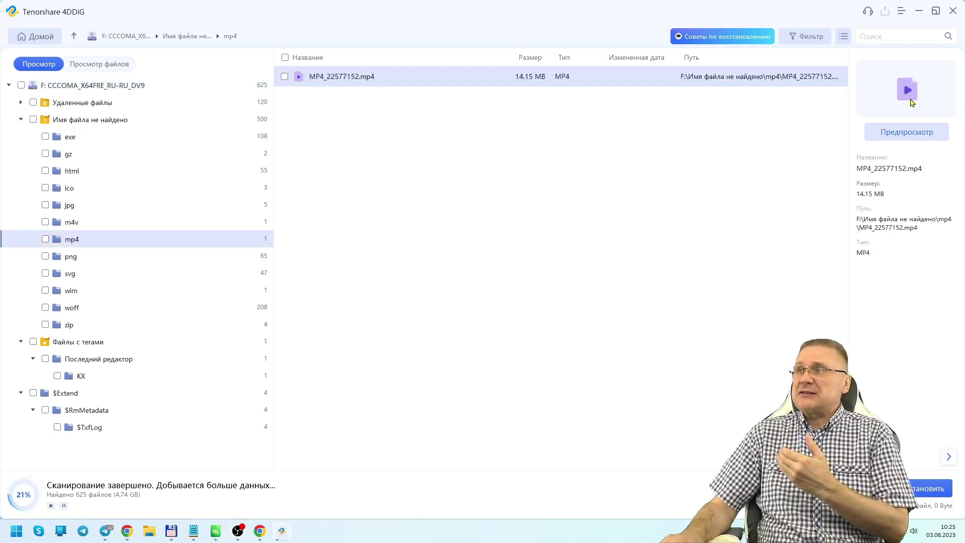
{"action": "left_click", "coordinate": [907, 133]}
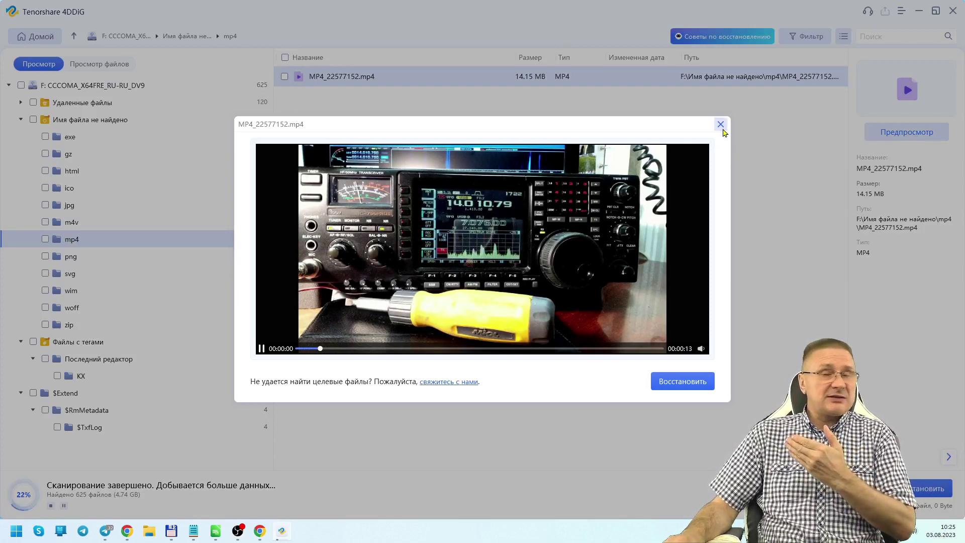
{"action": "left_click", "coordinate": [722, 127]}
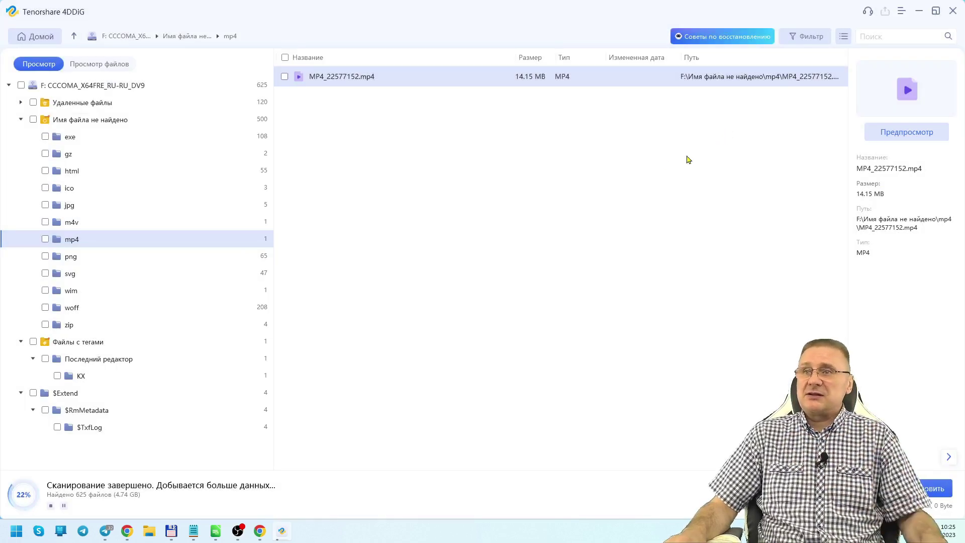
- Look through the png folder, viewing the thumbnails of PNG_41033728.png and PNG_41070592.png
{"action": "left_click", "coordinate": [72, 263]}
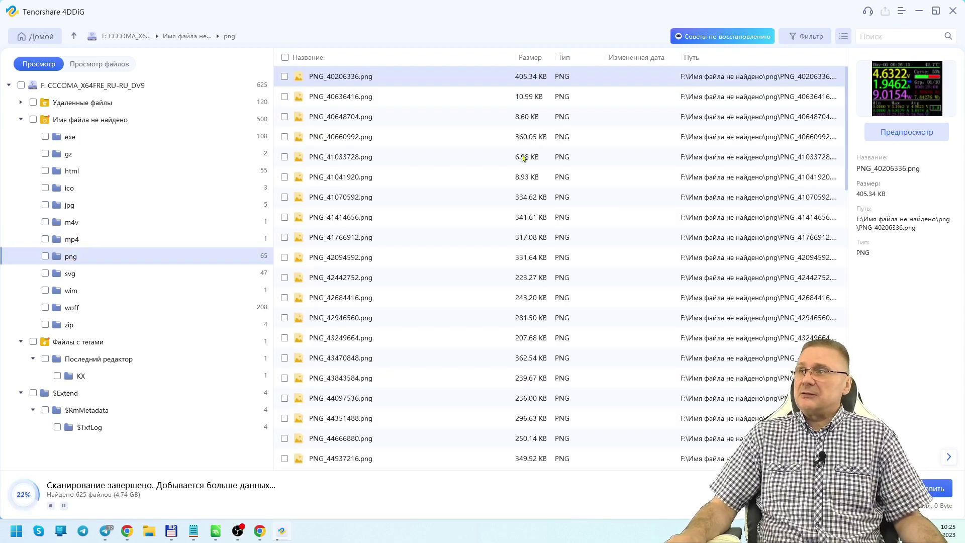
{"action": "left_click", "coordinate": [351, 159]}
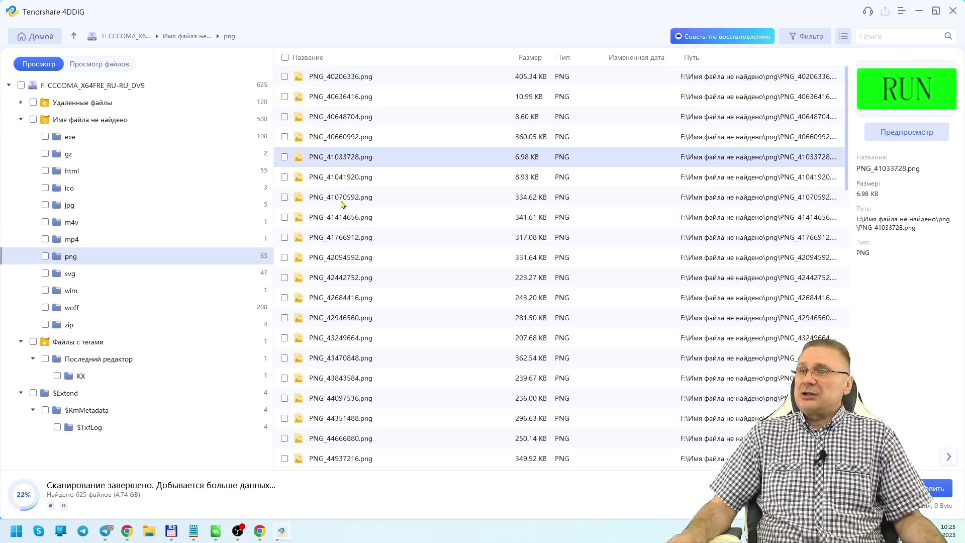
{"action": "left_click", "coordinate": [341, 204]}
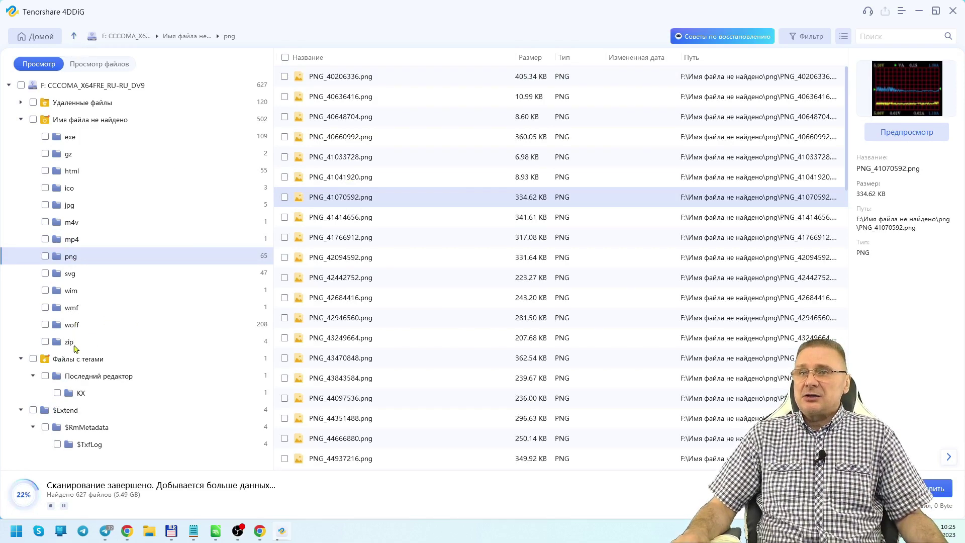
- Look at the archives in the zip folder and return to the root of the scanned F: drive
{"action": "left_click", "coordinate": [65, 345]}
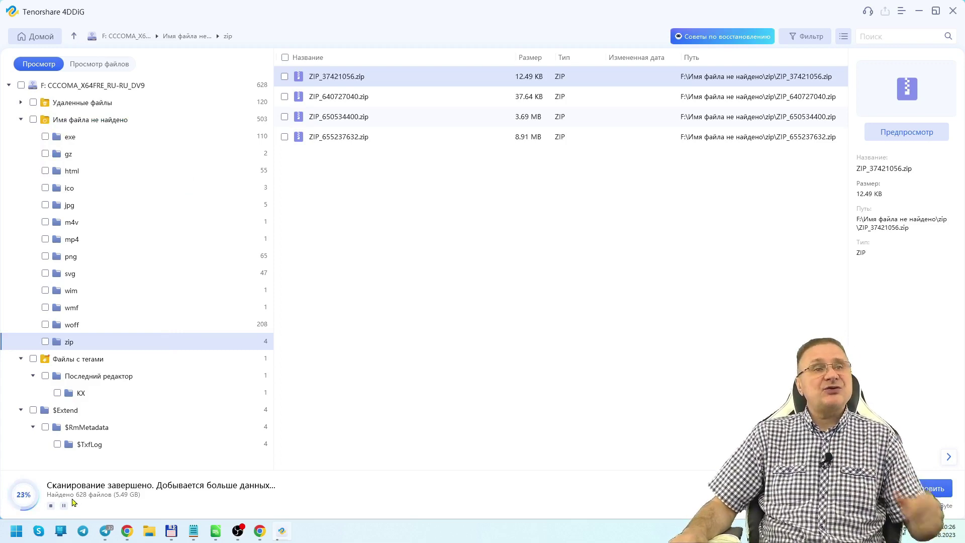
{"action": "left_click", "coordinate": [70, 90]}
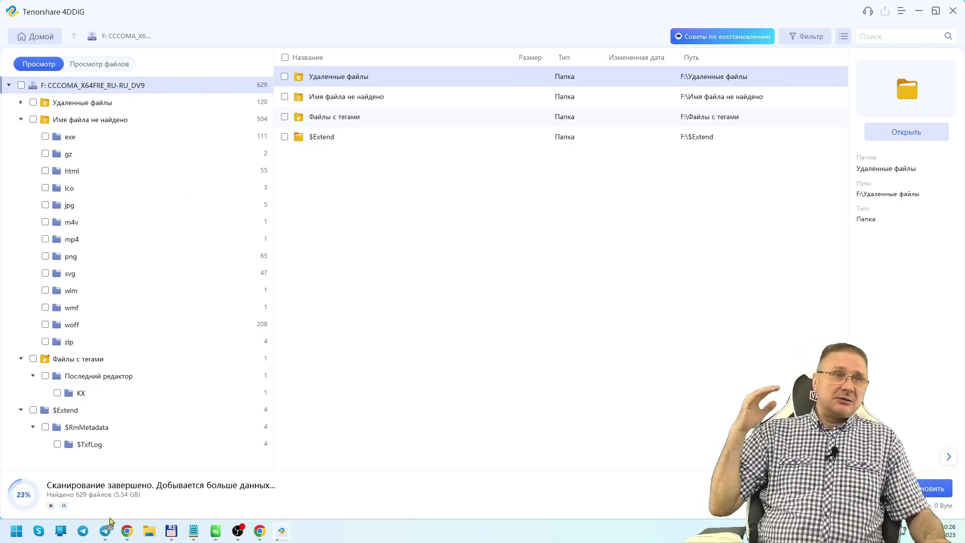
{"action": "mouse_move", "coordinate": [114, 534]}
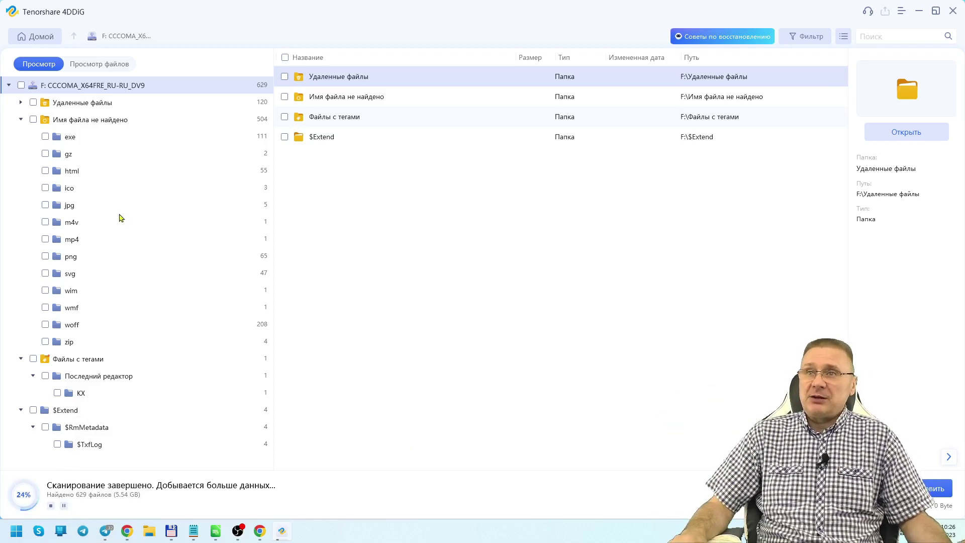
- Browse the jpg folder, preview the image ____2020-07-04_3175514112.jpg, and close the preview
{"action": "left_click", "coordinate": [76, 210]}
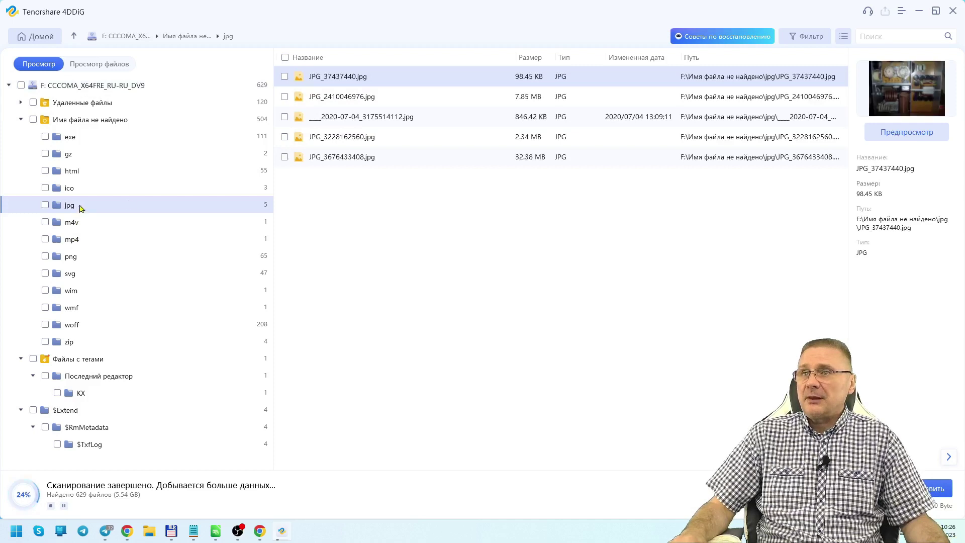
{"action": "left_click", "coordinate": [351, 102]}
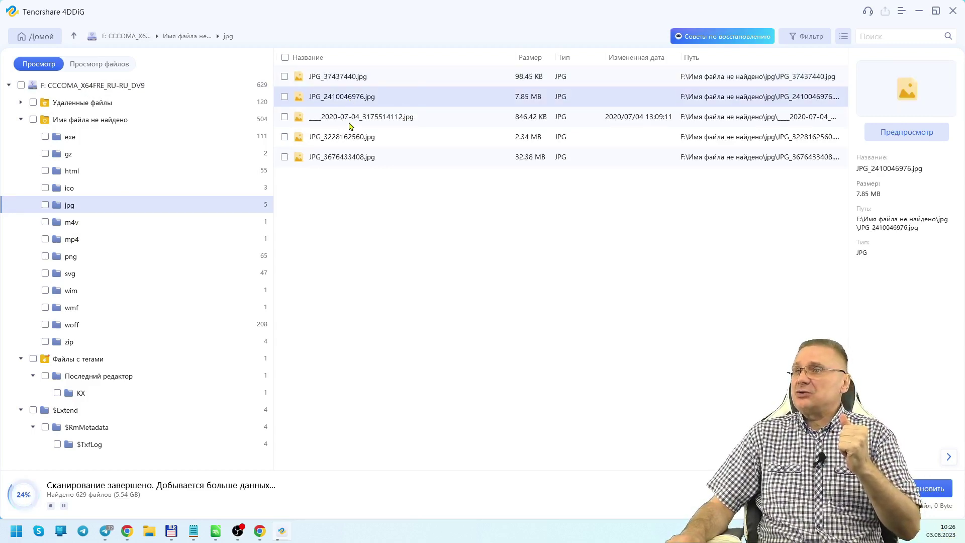
{"action": "left_click", "coordinate": [350, 123]}
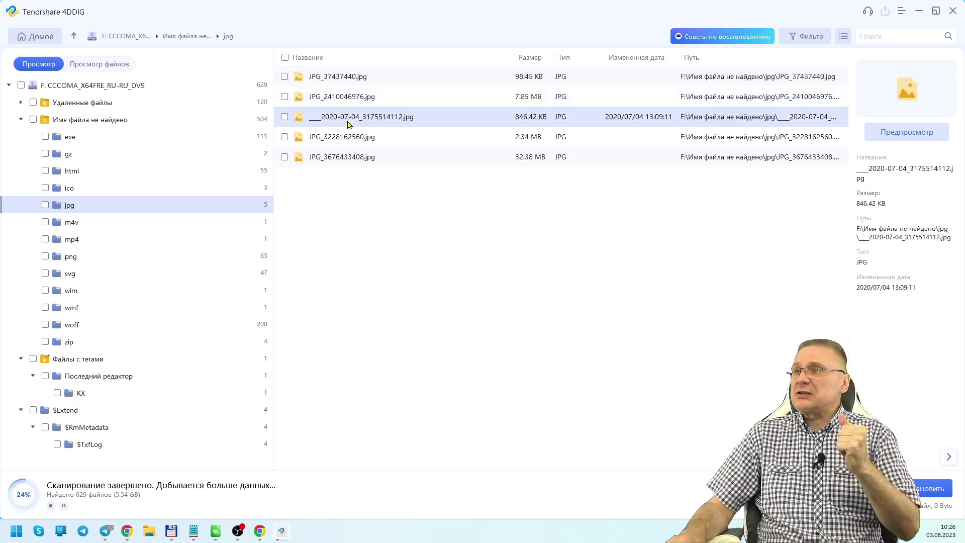
{"action": "left_click", "coordinate": [936, 135]}
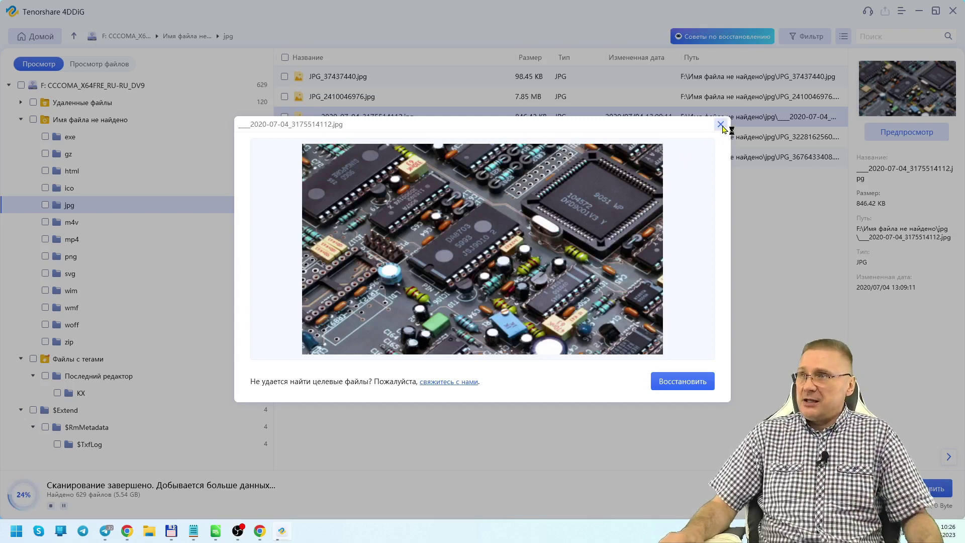
{"action": "left_click", "coordinate": [721, 124]}
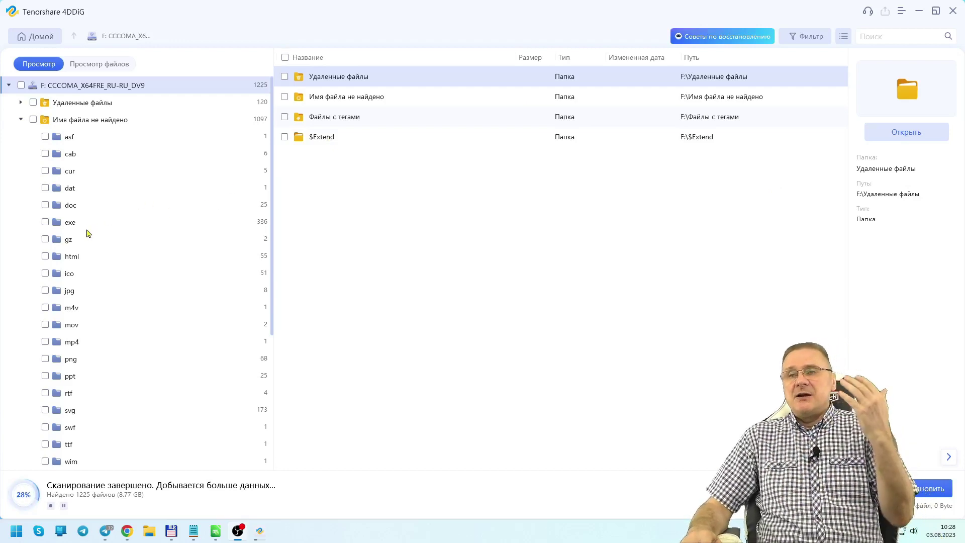
- Preview the document DOC_5627678720.doc from the doc folder of files without names
{"action": "left_click", "coordinate": [75, 208]}
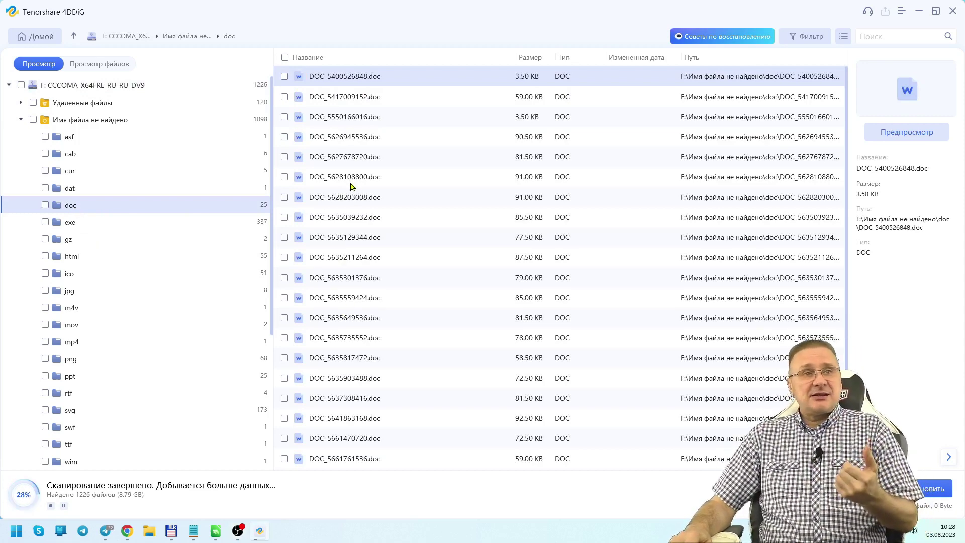
{"action": "left_click", "coordinate": [336, 159]}
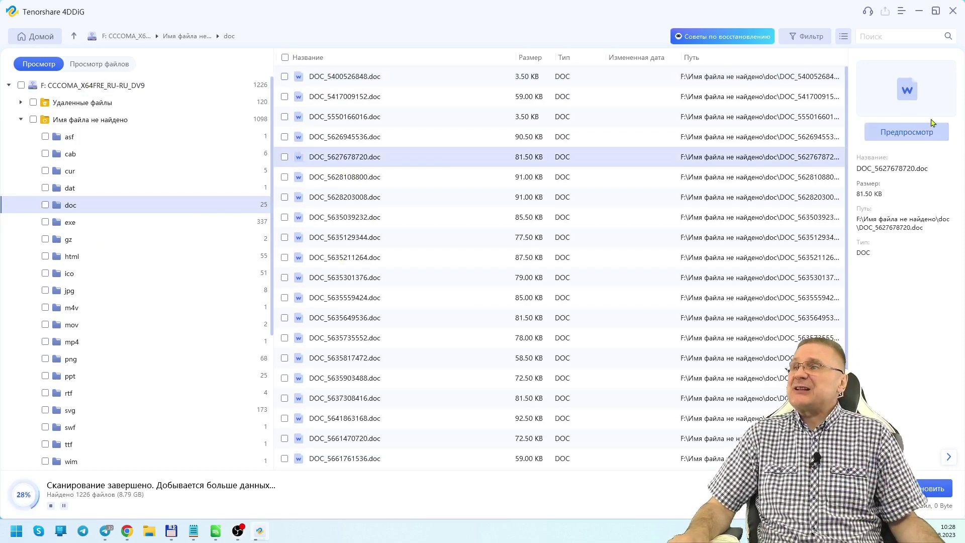
{"action": "left_click", "coordinate": [911, 135]}
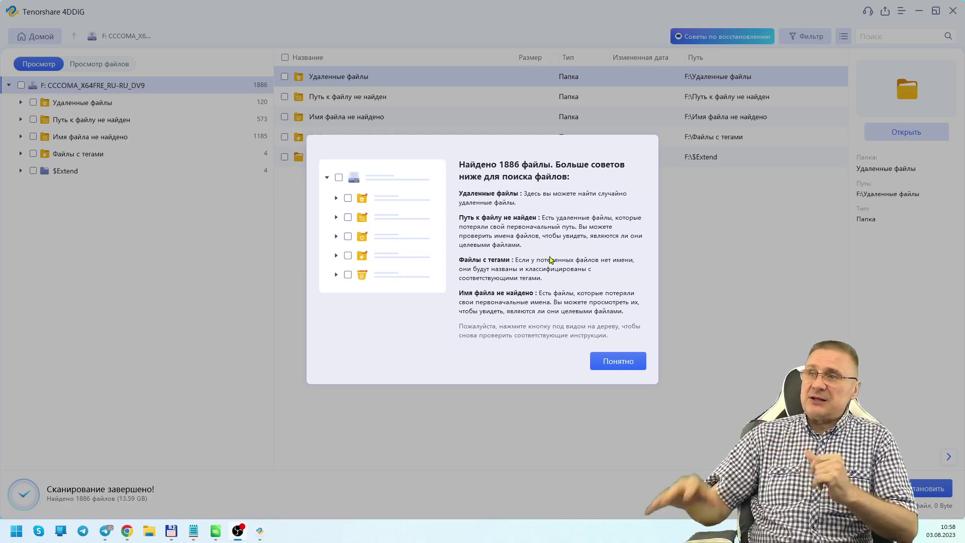
- Dismiss the scan summary, look through folder 1 of "Удаленные файлы", and return to its parent folder
{"action": "left_click", "coordinate": [624, 366]}
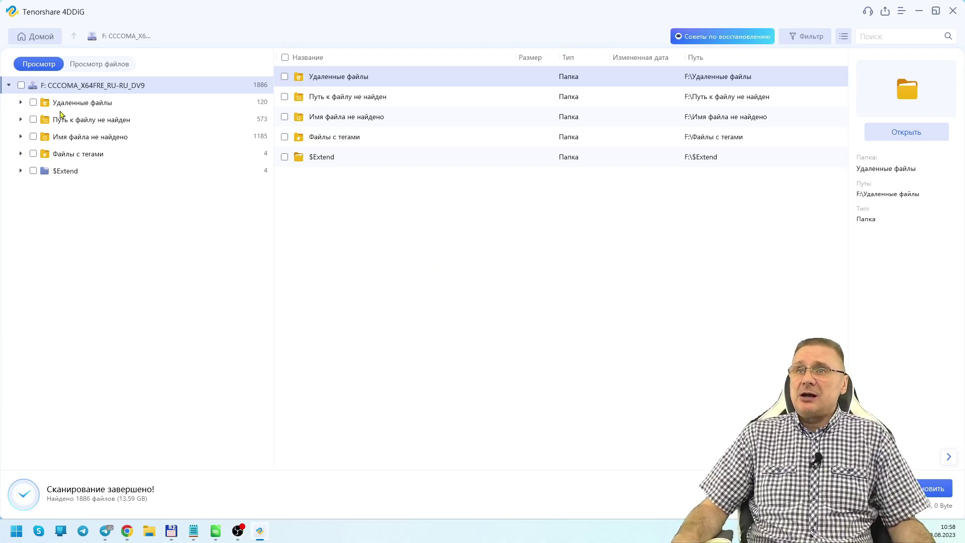
{"action": "double_click", "coordinate": [330, 82]}
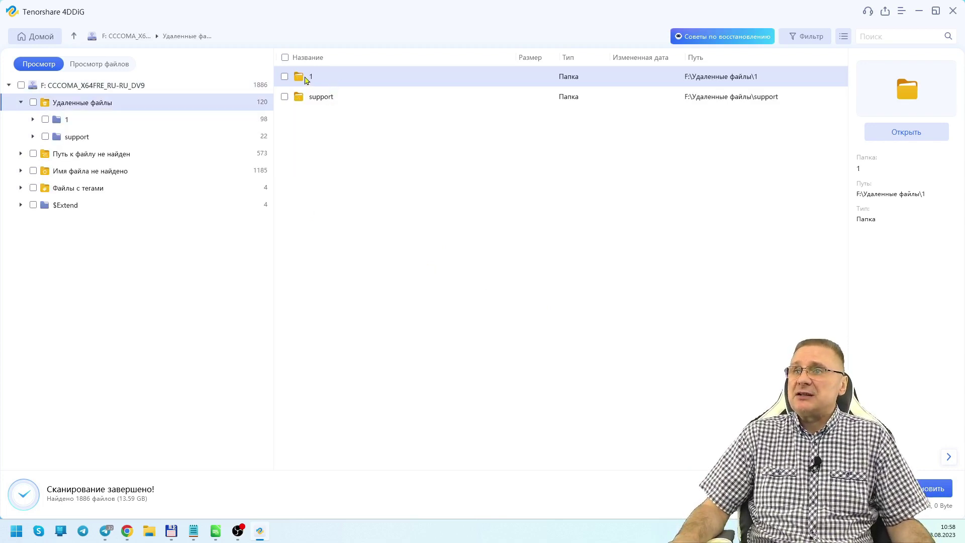
{"action": "double_click", "coordinate": [305, 80]}
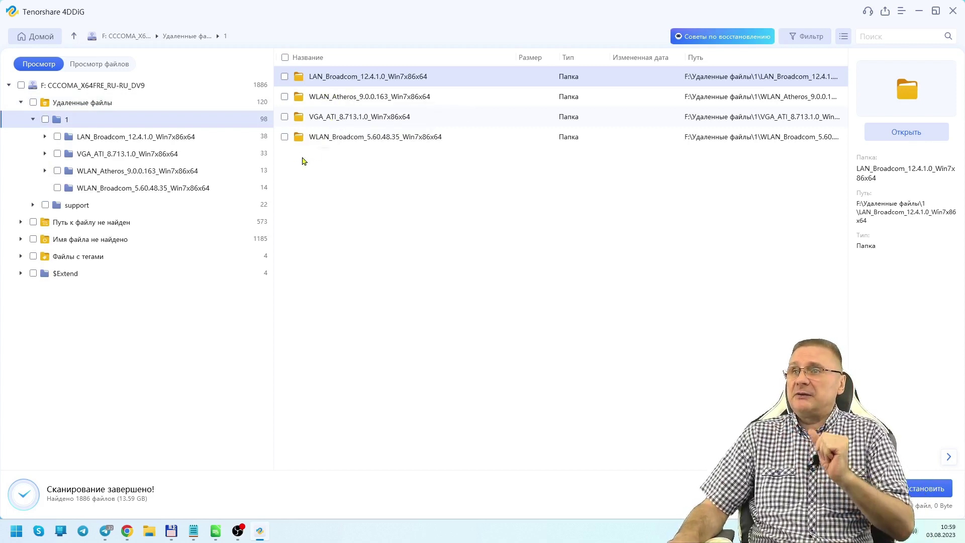
{"action": "left_click", "coordinate": [75, 37]}
- Look through the files in the support\logging folder of the deleted files, go back to support, and collapse folder 1
{"action": "double_click", "coordinate": [315, 99]}
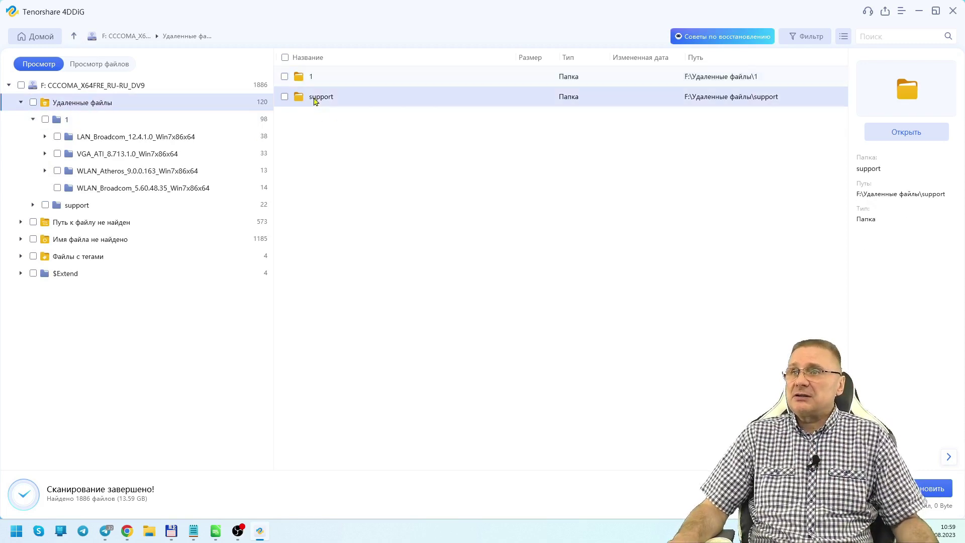
{"action": "double_click", "coordinate": [322, 77]}
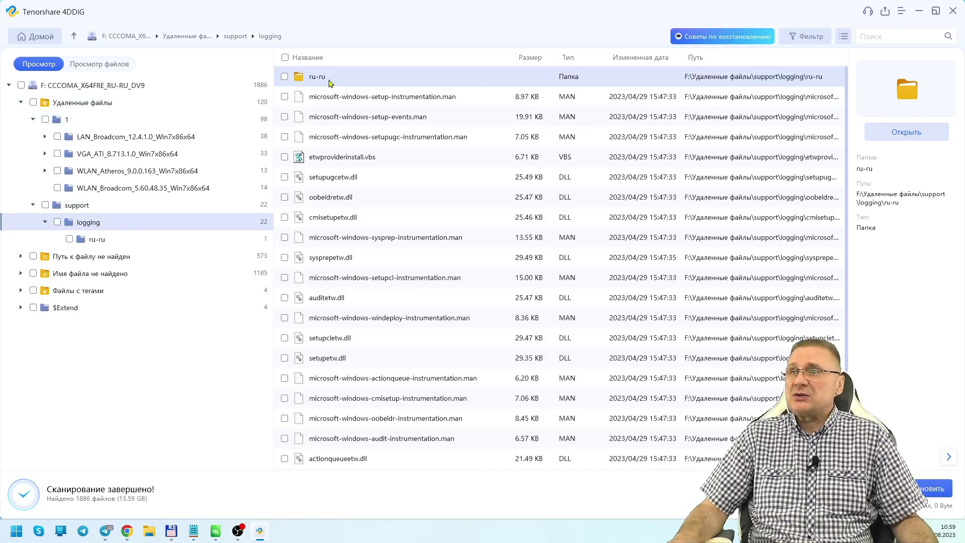
{"action": "scroll", "coordinate": [360, 130], "scroll_direction": "down", "scroll_amount": 1}
{"action": "scroll", "coordinate": [360, 130], "scroll_direction": "up", "scroll_amount": 2}
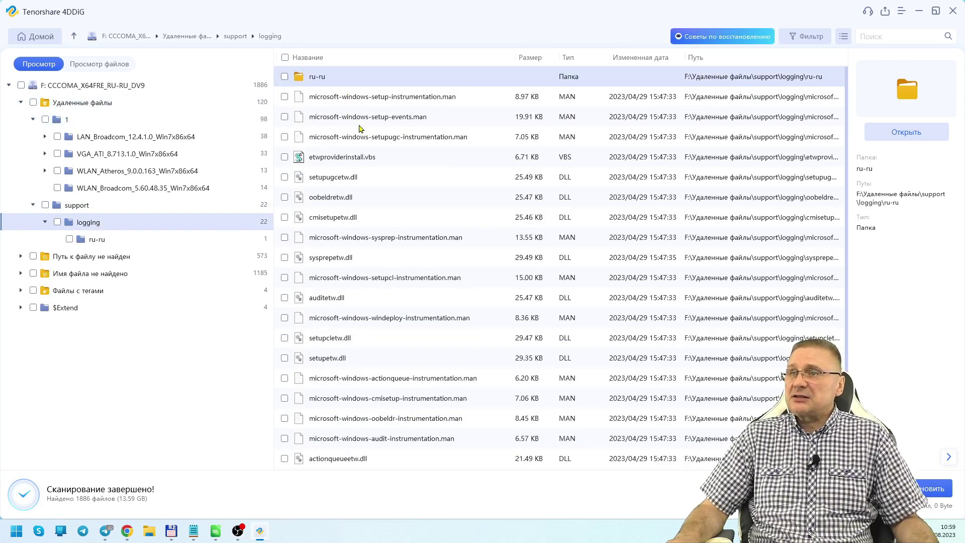
{"action": "left_click", "coordinate": [74, 37]}
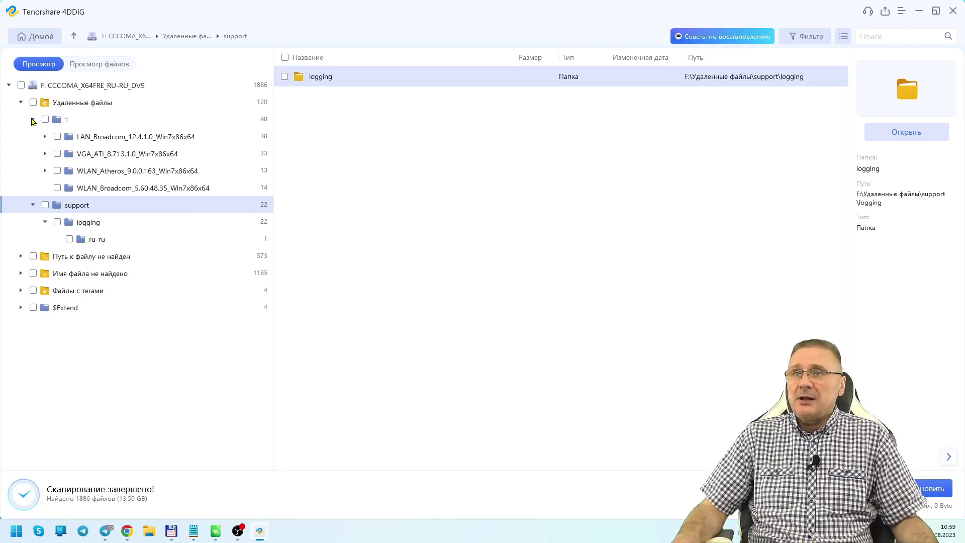
{"action": "left_click", "coordinate": [33, 119]}
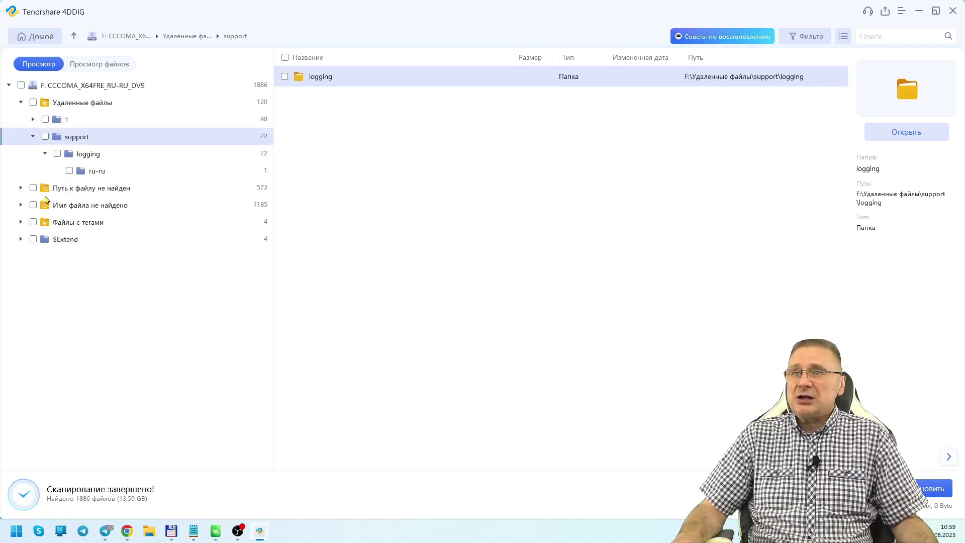
- Look through the folders and files listed in the category "Путь к файлу не найден"
{"action": "mouse_move", "coordinate": [43, 194]}
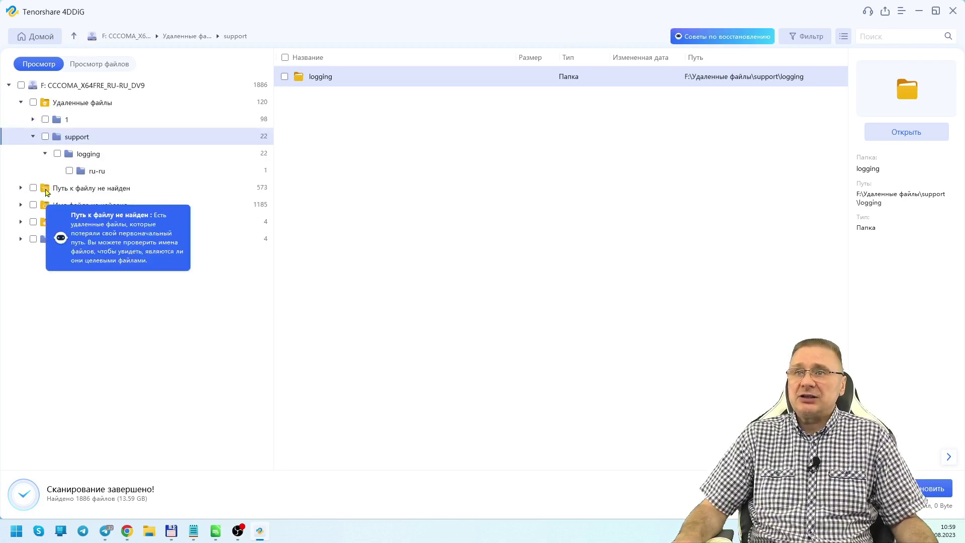
{"action": "left_click", "coordinate": [42, 193]}
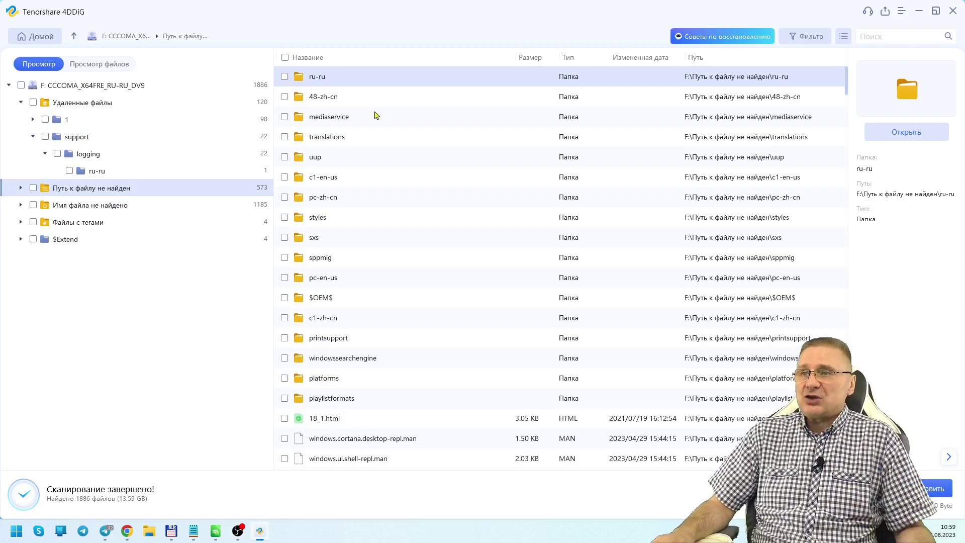
{"action": "scroll", "coordinate": [375, 115], "scroll_direction": "down", "scroll_amount": 5}
{"action": "scroll", "coordinate": [374, 115], "scroll_direction": "up", "scroll_amount": 5}
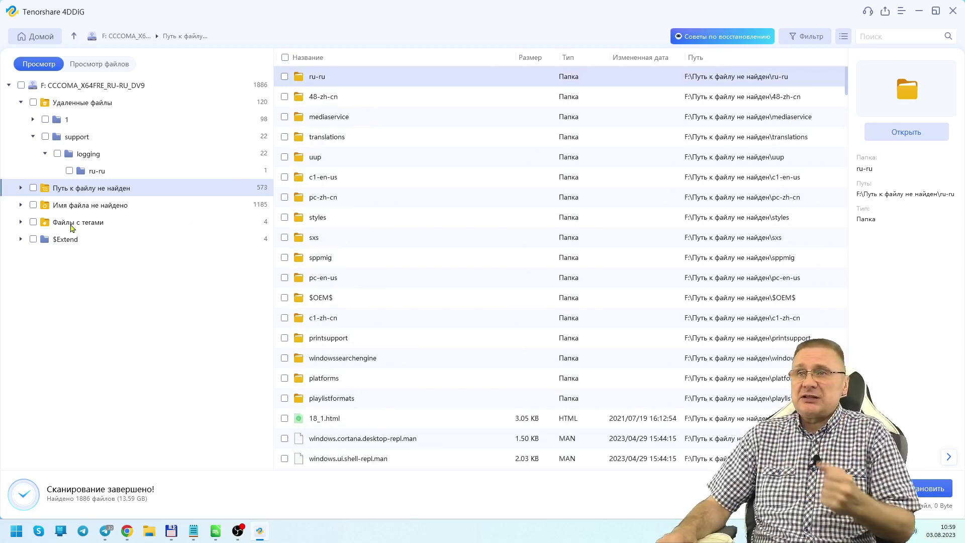
- Play the preview of MP4_22577152.mp4 from the mp4 folder of "Имя файла не найдено", and close it
{"action": "left_click", "coordinate": [46, 211]}
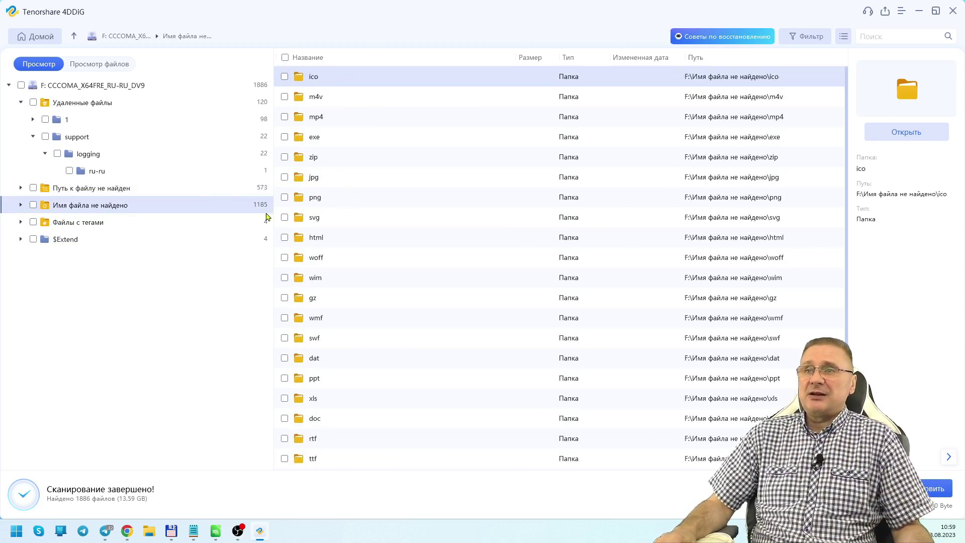
{"action": "double_click", "coordinate": [316, 121]}
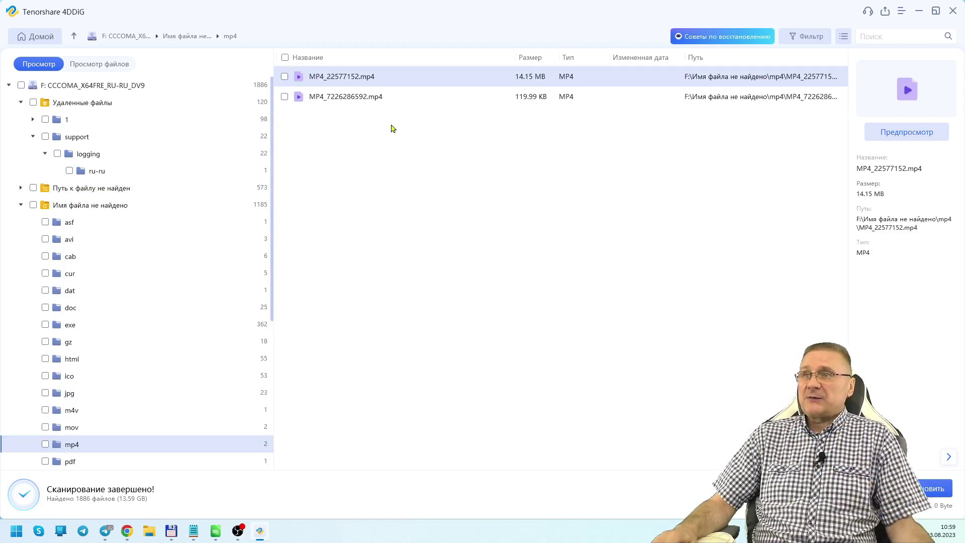
{"action": "left_click", "coordinate": [905, 133]}
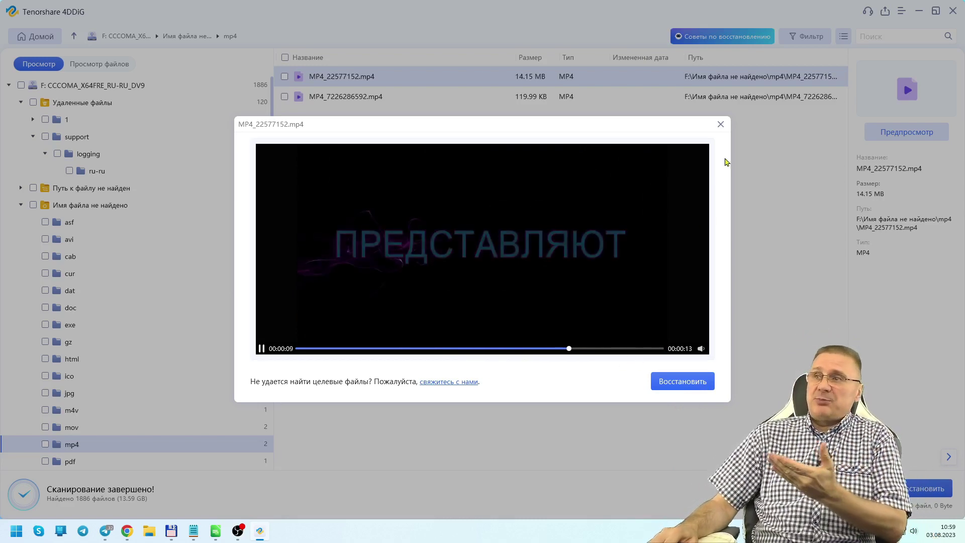
{"action": "left_click", "coordinate": [721, 125]}
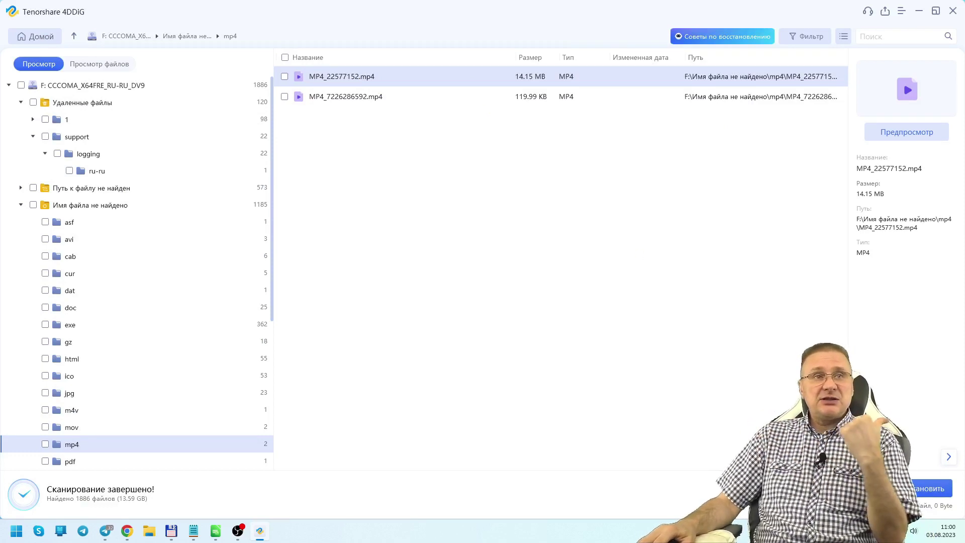
- Recover the video MP4_22577152.mp4 to folder 4 on local disk C:, and close the completion message
{"action": "left_click", "coordinate": [928, 495]}
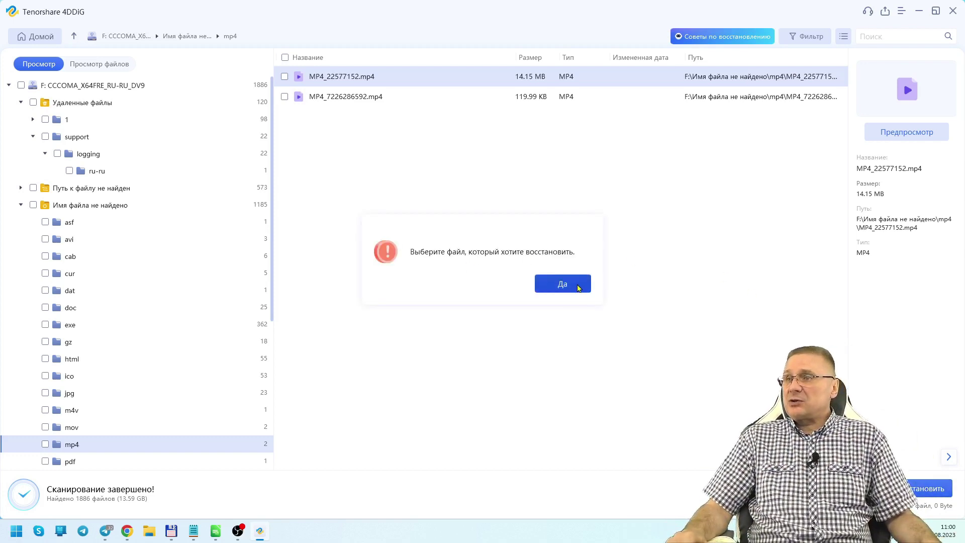
{"action": "left_click", "coordinate": [578, 287]}
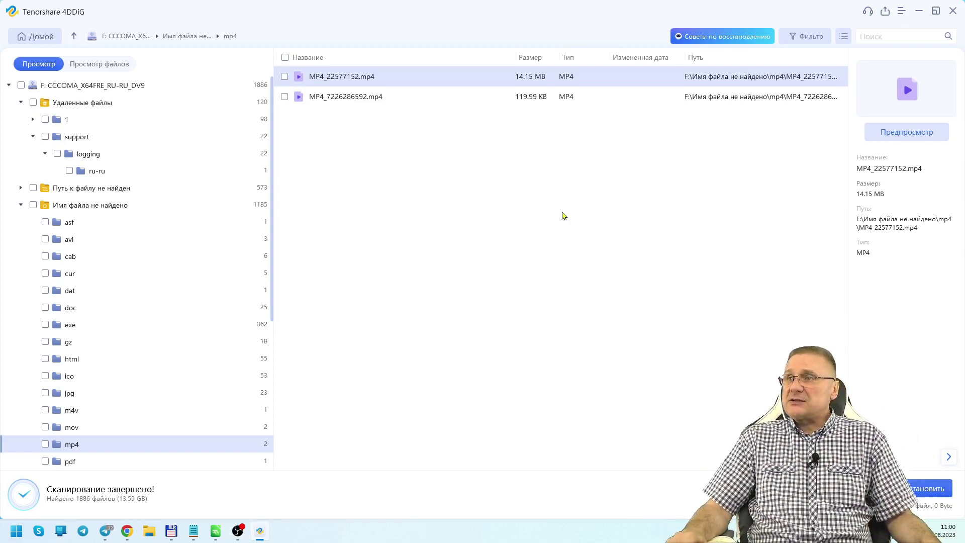
{"action": "left_click", "coordinate": [284, 78]}
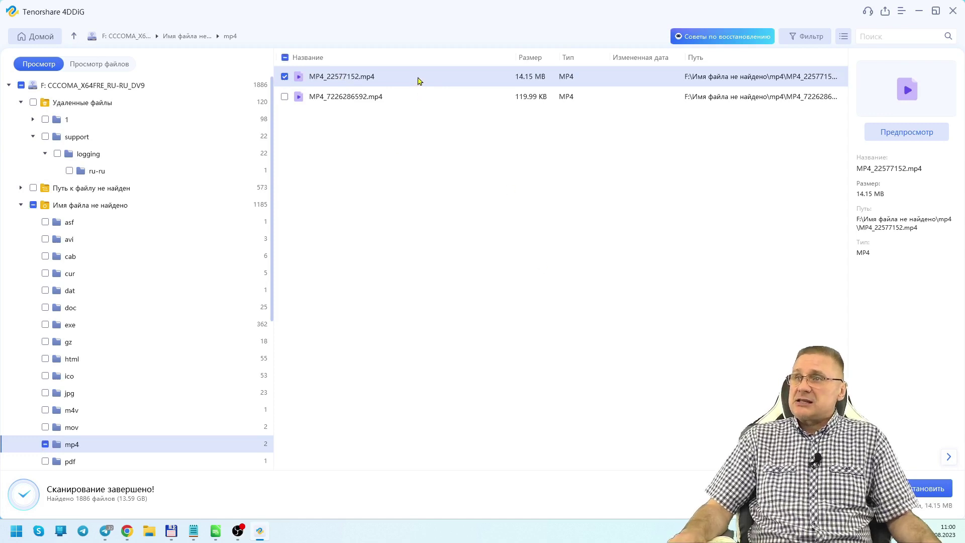
{"action": "left_click", "coordinate": [916, 491]}
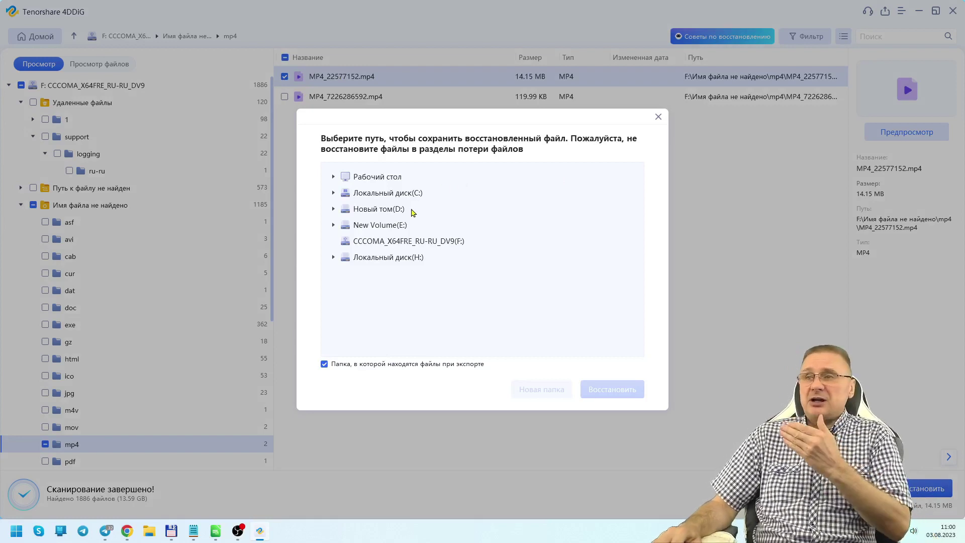
{"action": "left_click", "coordinate": [402, 197]}
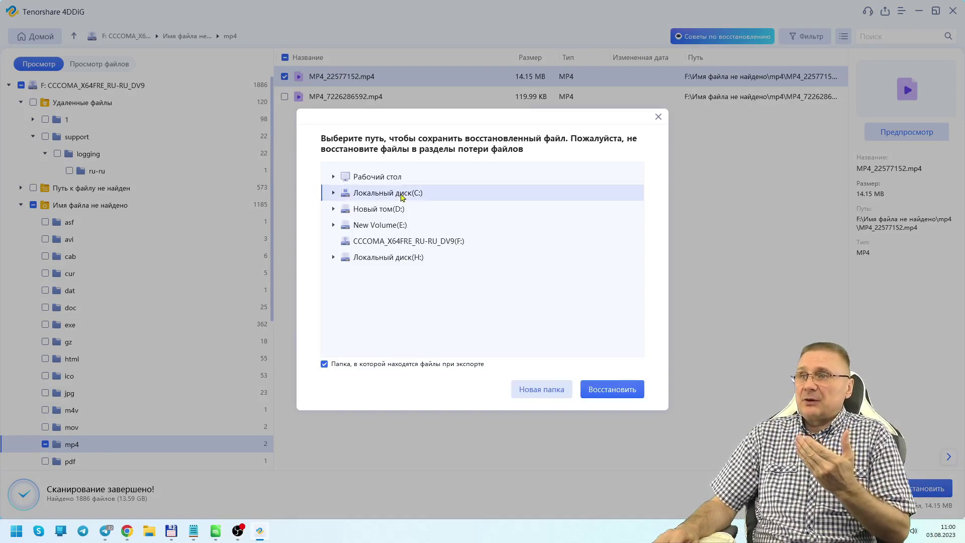
{"action": "left_click", "coordinate": [333, 193]}
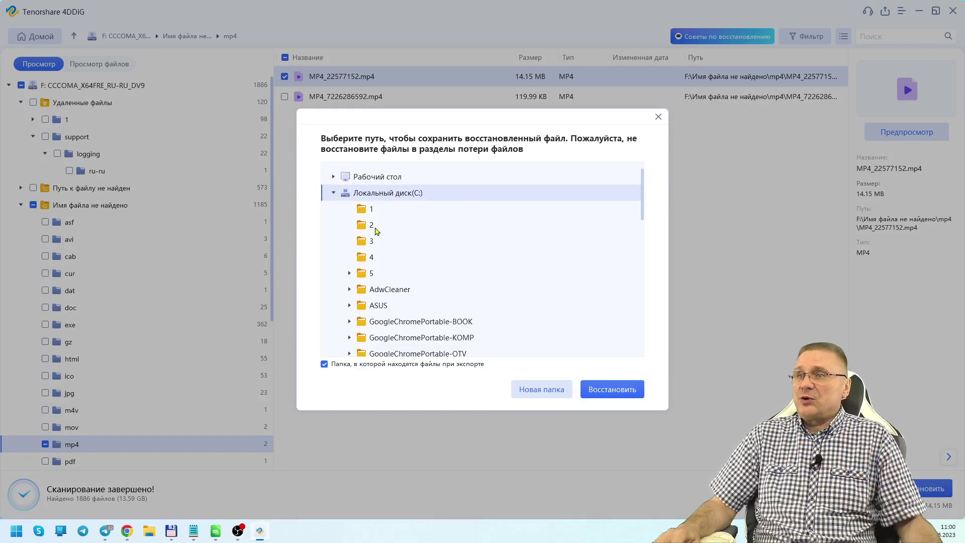
{"action": "left_click", "coordinate": [366, 260]}
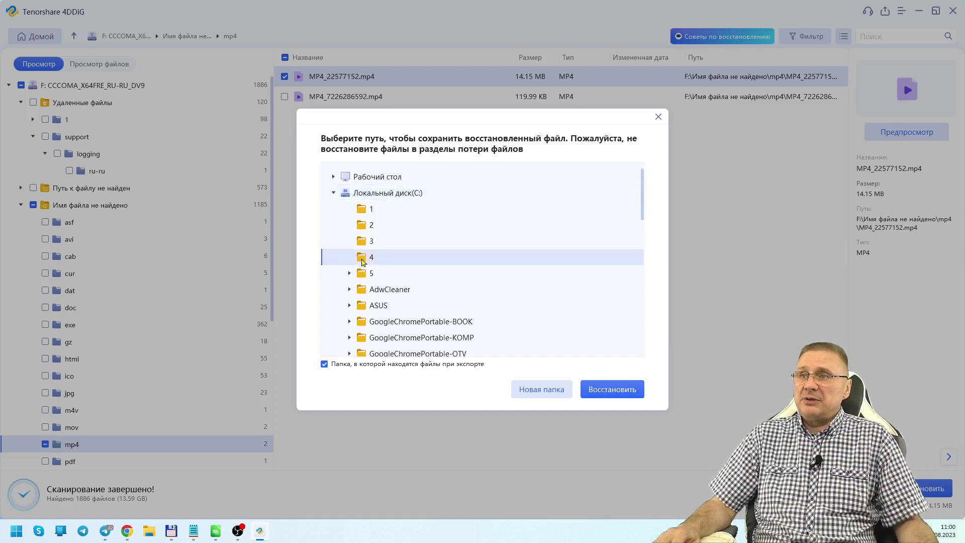
{"action": "left_click", "coordinate": [613, 391]}
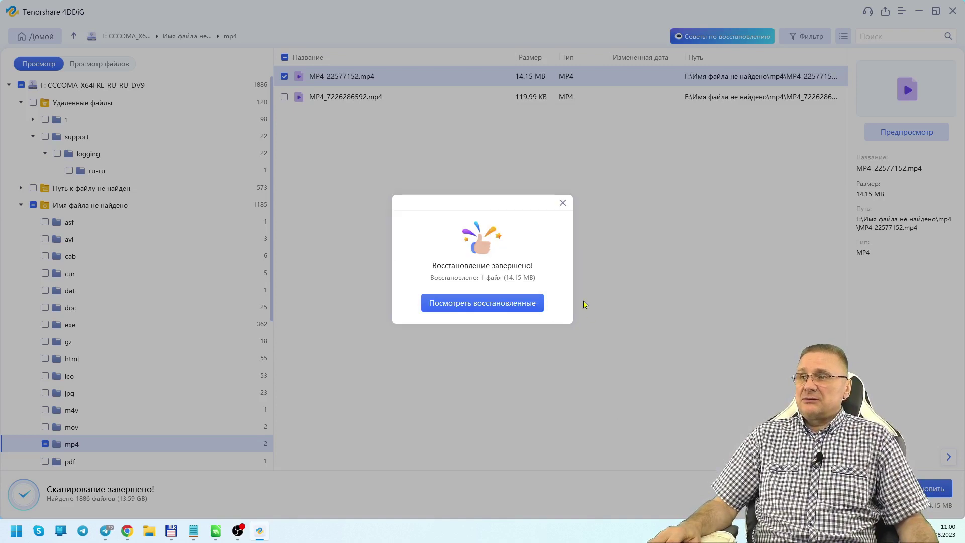
{"action": "left_click", "coordinate": [563, 202]}
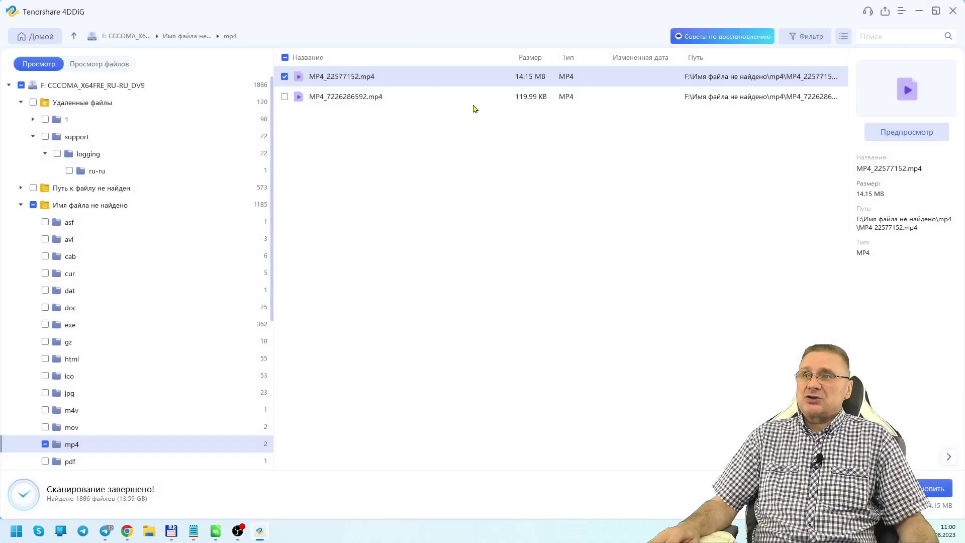
- Try to preview the video MP4_7226286592.mp4, and close the preview
{"action": "left_click", "coordinate": [359, 101]}
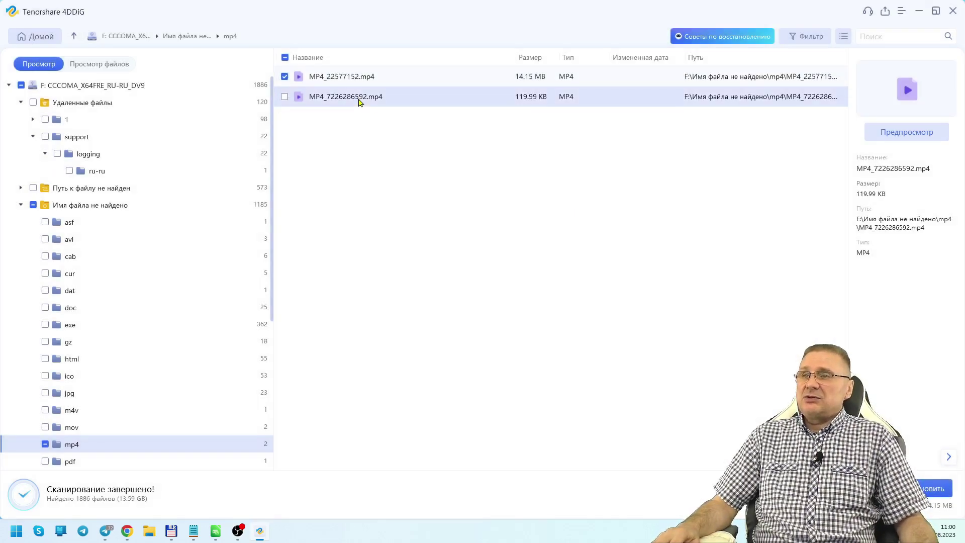
{"action": "left_click", "coordinate": [908, 137]}
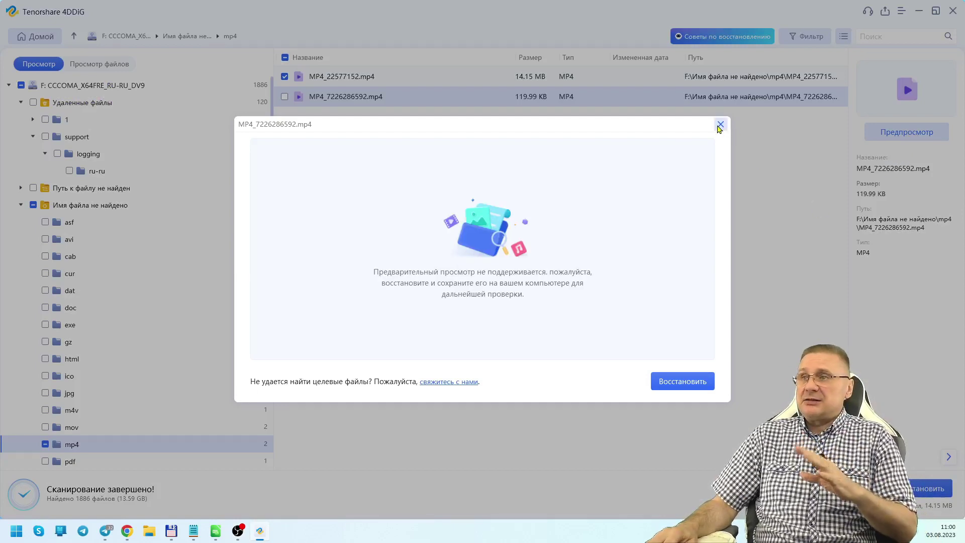
{"action": "left_click", "coordinate": [721, 124]}
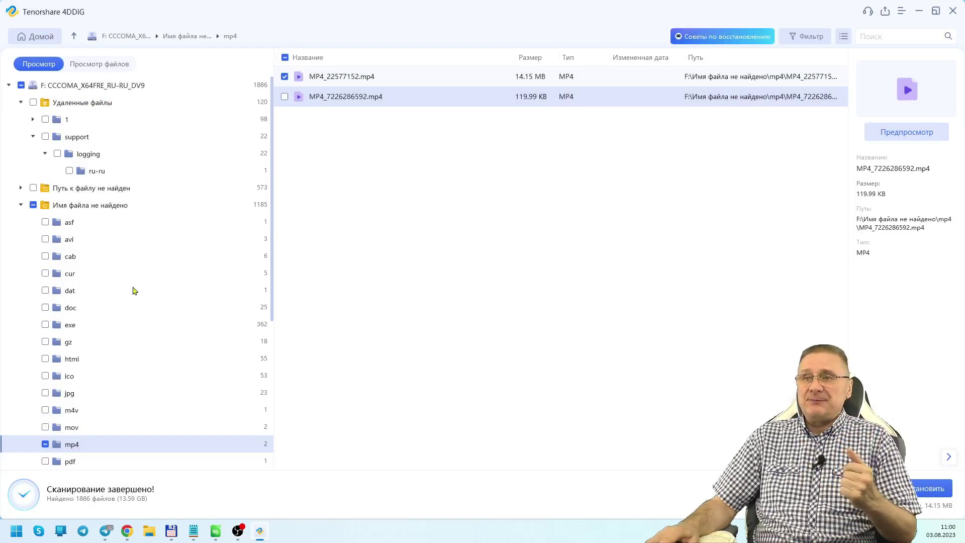
- Preview the image JPG_37437440.jpg from the jpg folder of "Имя файла не найдено"
{"action": "scroll", "coordinate": [124, 286], "scroll_direction": "down", "scroll_amount": 3}
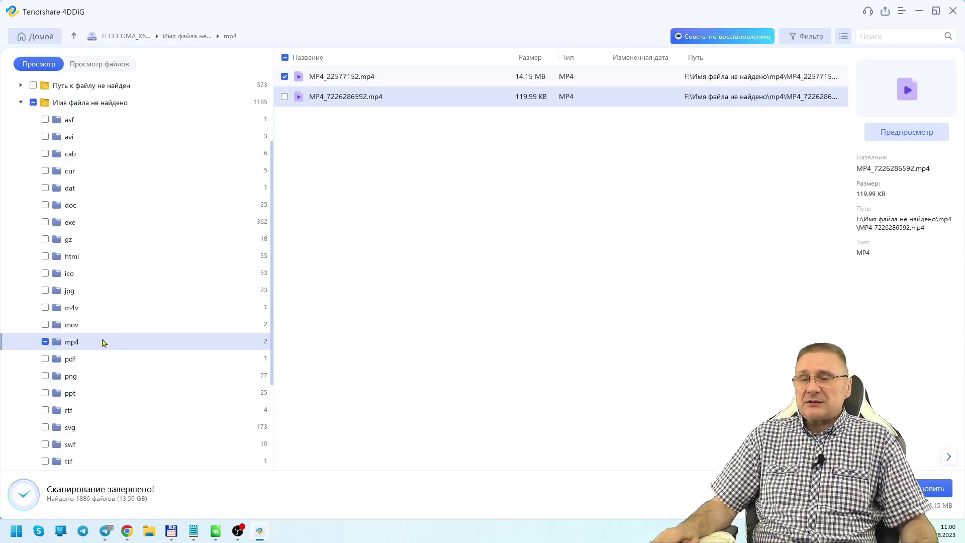
{"action": "left_click", "coordinate": [70, 291]}
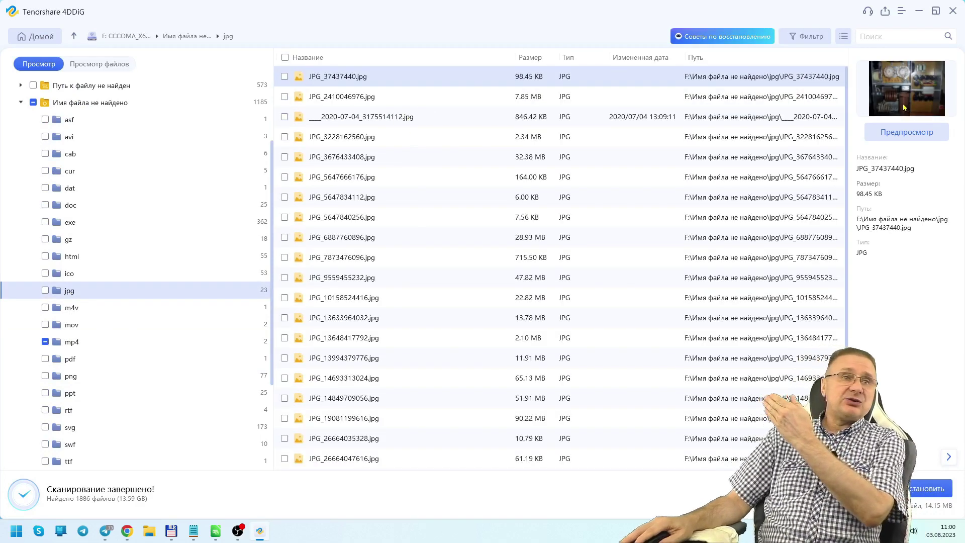
{"action": "left_click", "coordinate": [897, 137]}
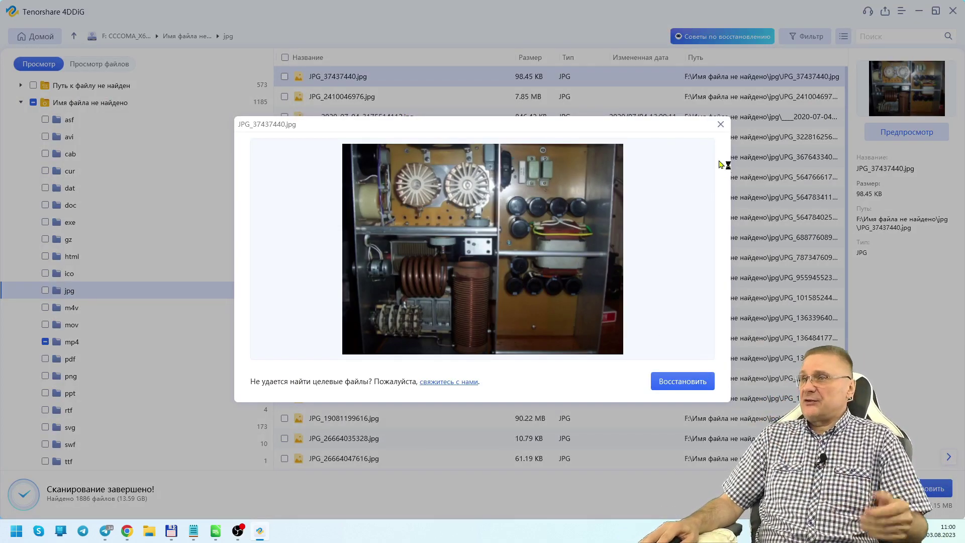
- Recover the previewed image JPG_37437440.jpg to folder 4 on local disk C:
{"action": "left_click", "coordinate": [683, 381]}
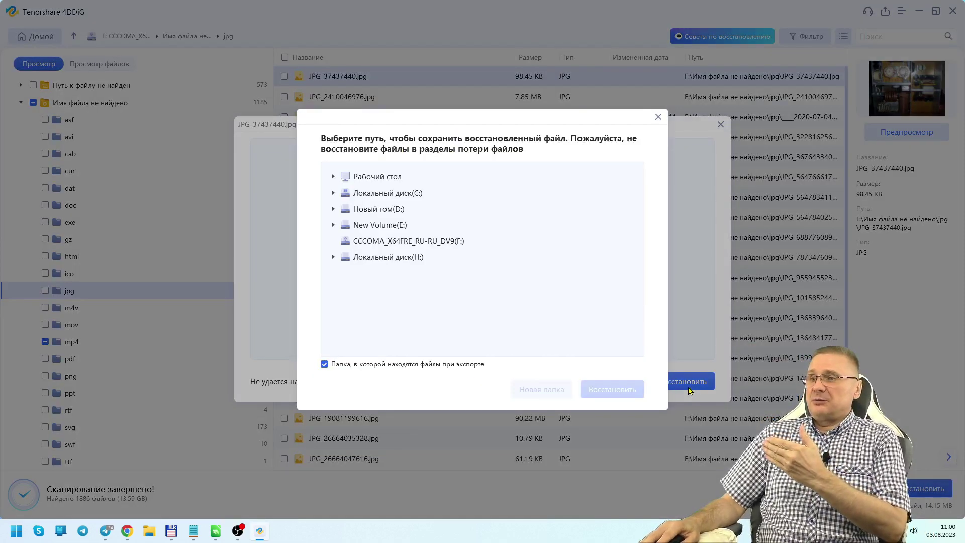
{"action": "left_click", "coordinate": [396, 196]}
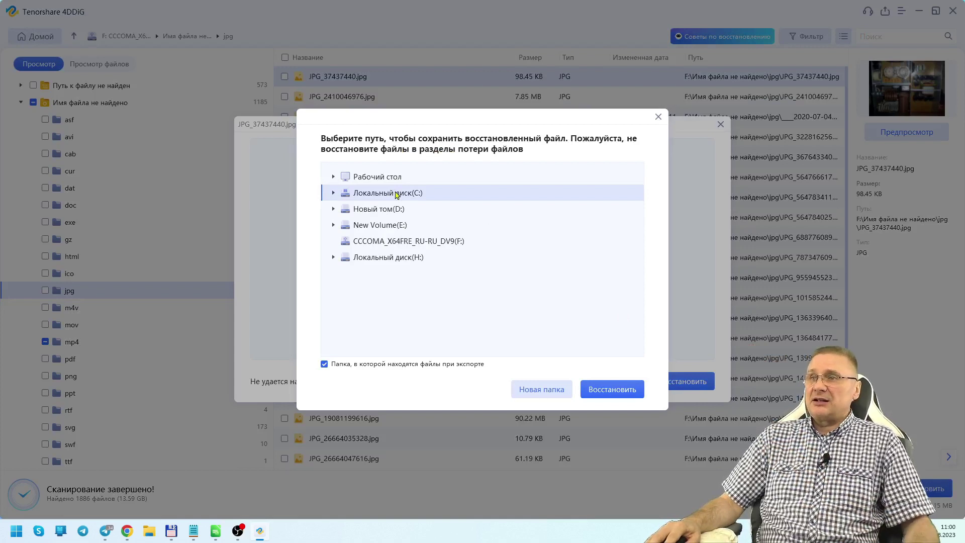
{"action": "double_click", "coordinate": [396, 195]}
{"action": "left_click", "coordinate": [372, 259]}
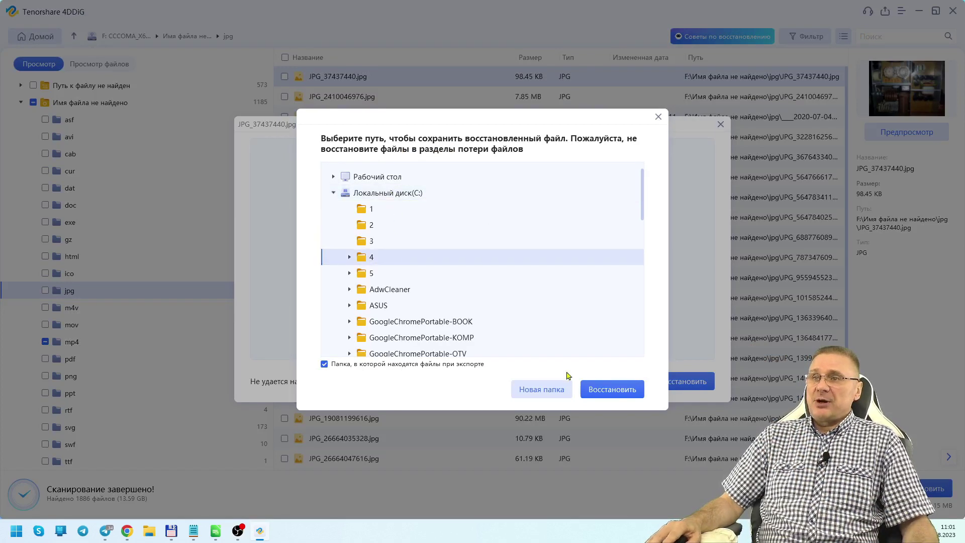
{"action": "left_click", "coordinate": [613, 390]}
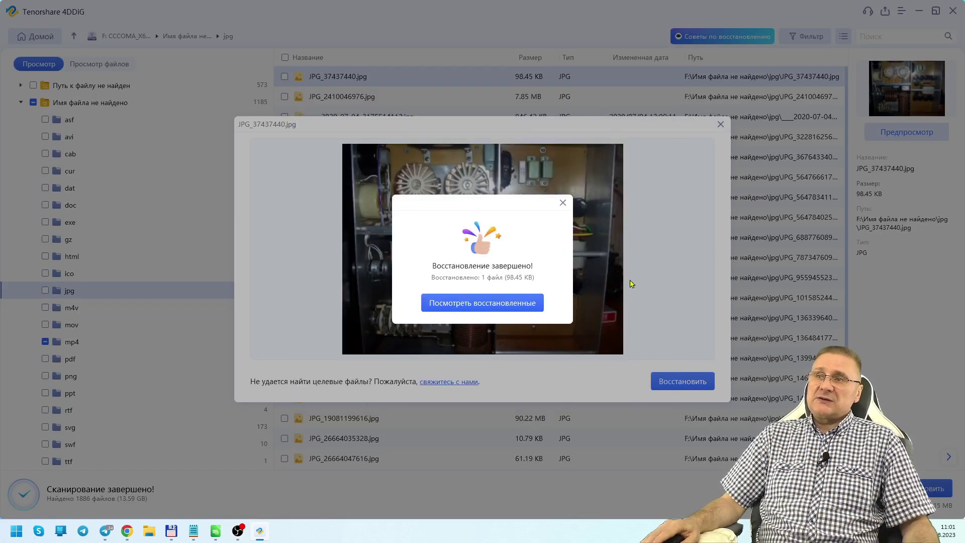
- View the recovered image in its jpg subfolder on disk C:, and close the folder window and the image preview
{"action": "left_click", "coordinate": [515, 304]}
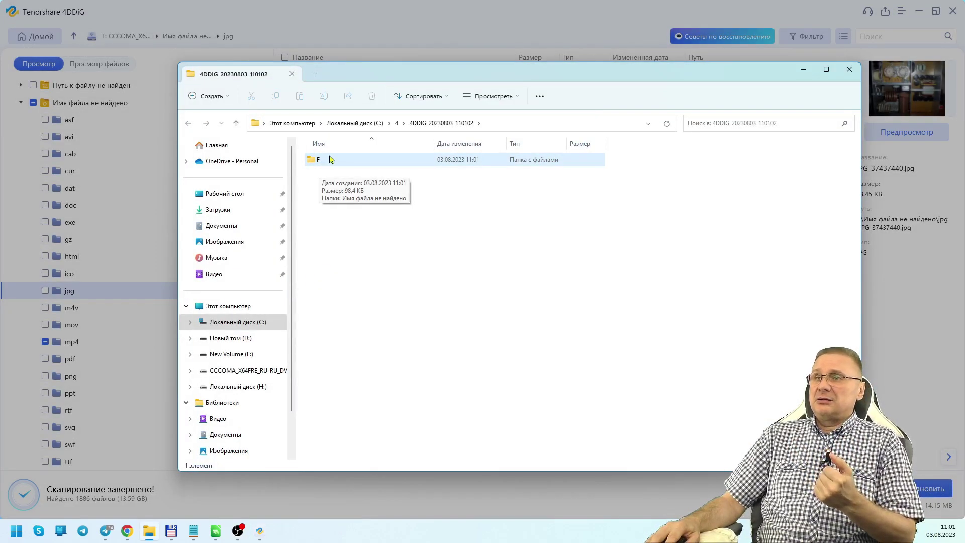
{"action": "double_click", "coordinate": [331, 159]}
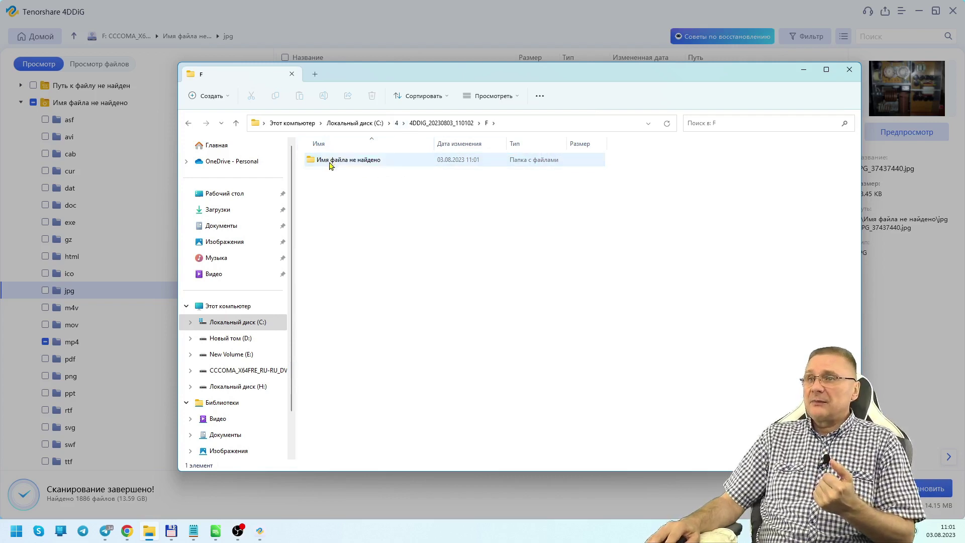
{"action": "double_click", "coordinate": [330, 165]}
{"action": "double_click", "coordinate": [330, 165]}
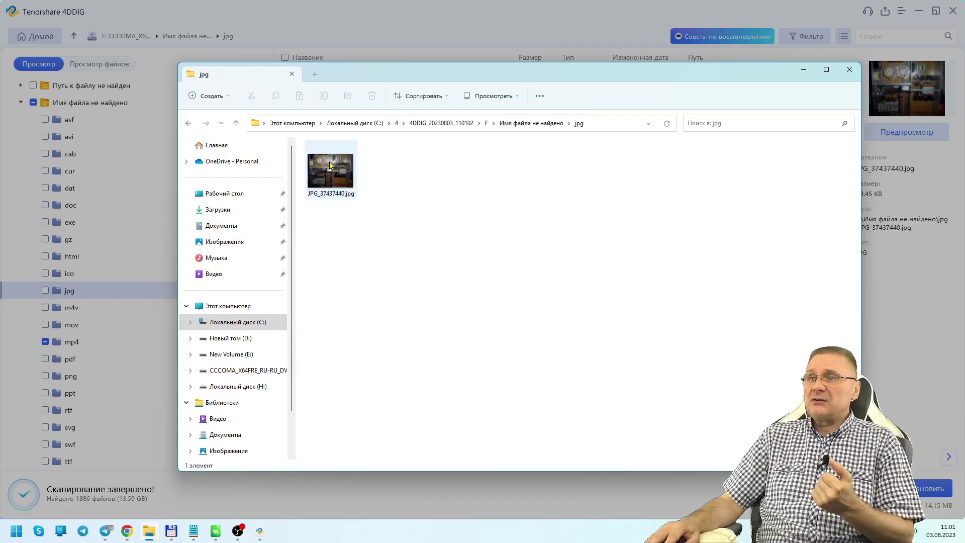
{"action": "left_click", "coordinate": [849, 70]}
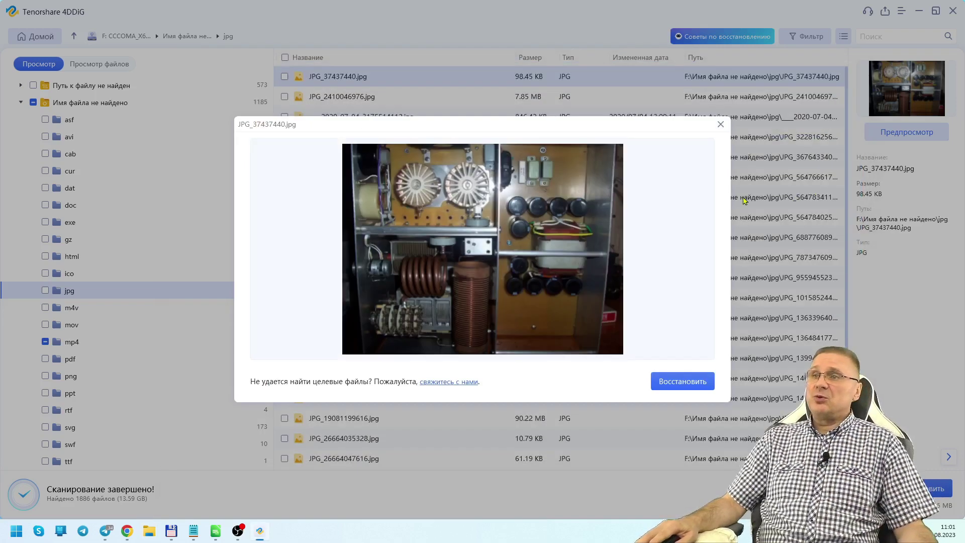
{"action": "left_click", "coordinate": [720, 125]}
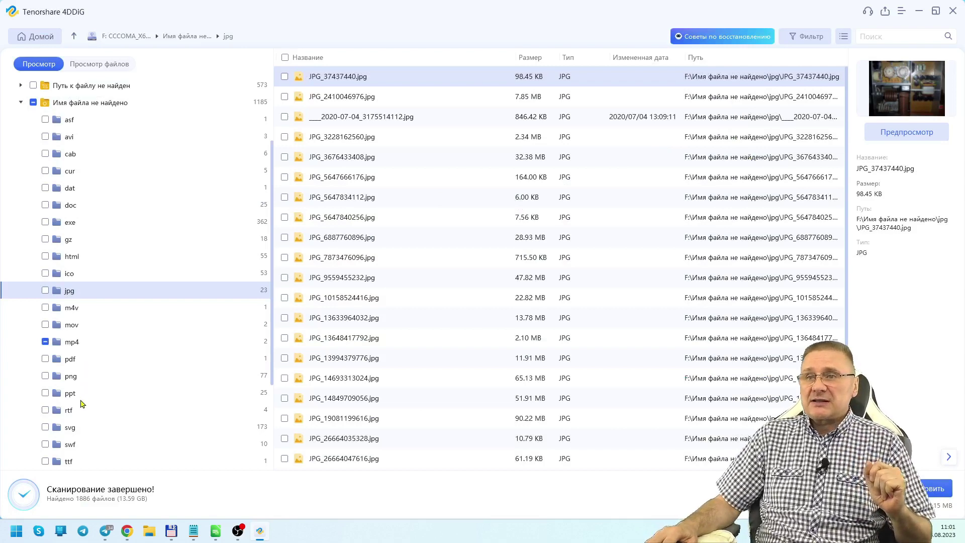
- List the documents in the doc folder, and collapse the categories "Имя файла не найдено" and "Удаленные файлы"
{"action": "left_click", "coordinate": [76, 210]}
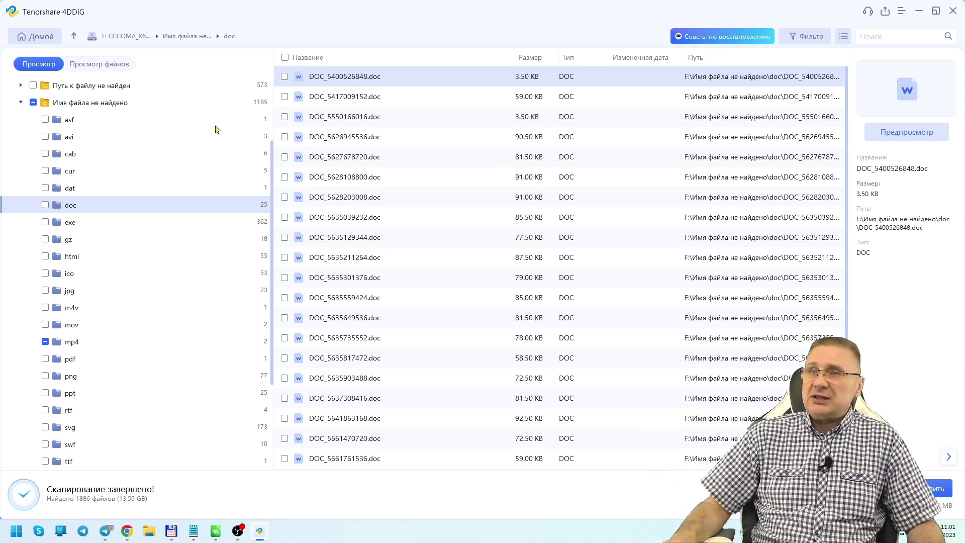
{"action": "left_click", "coordinate": [21, 103]}
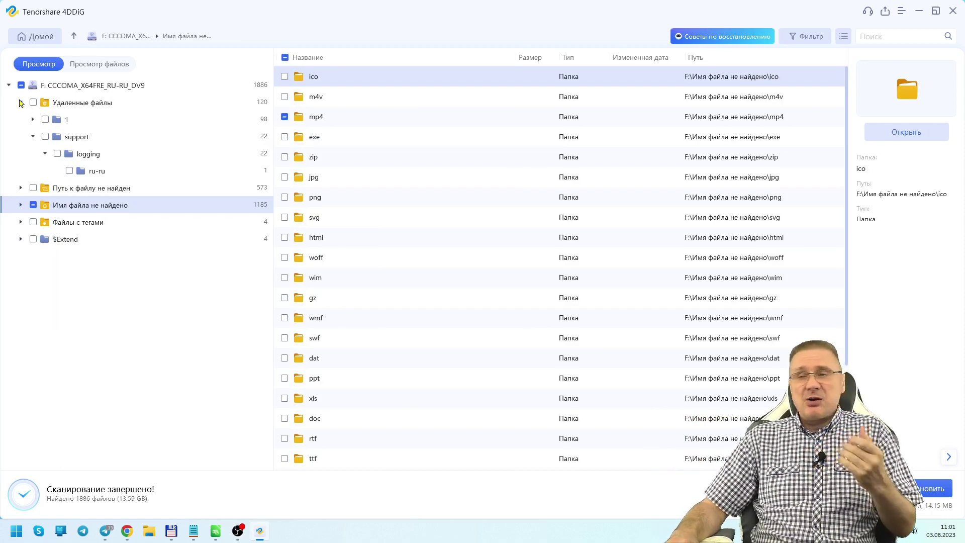
{"action": "left_click", "coordinate": [20, 103]}
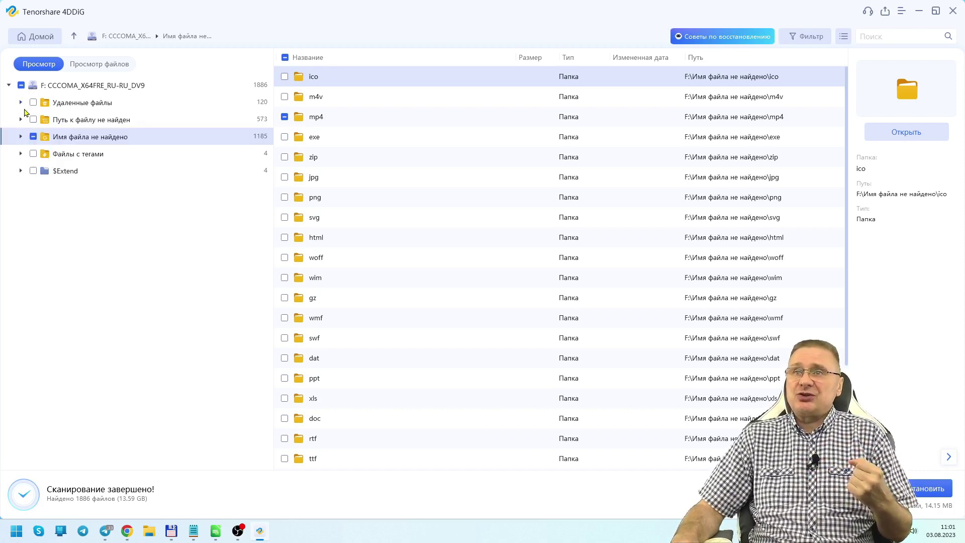